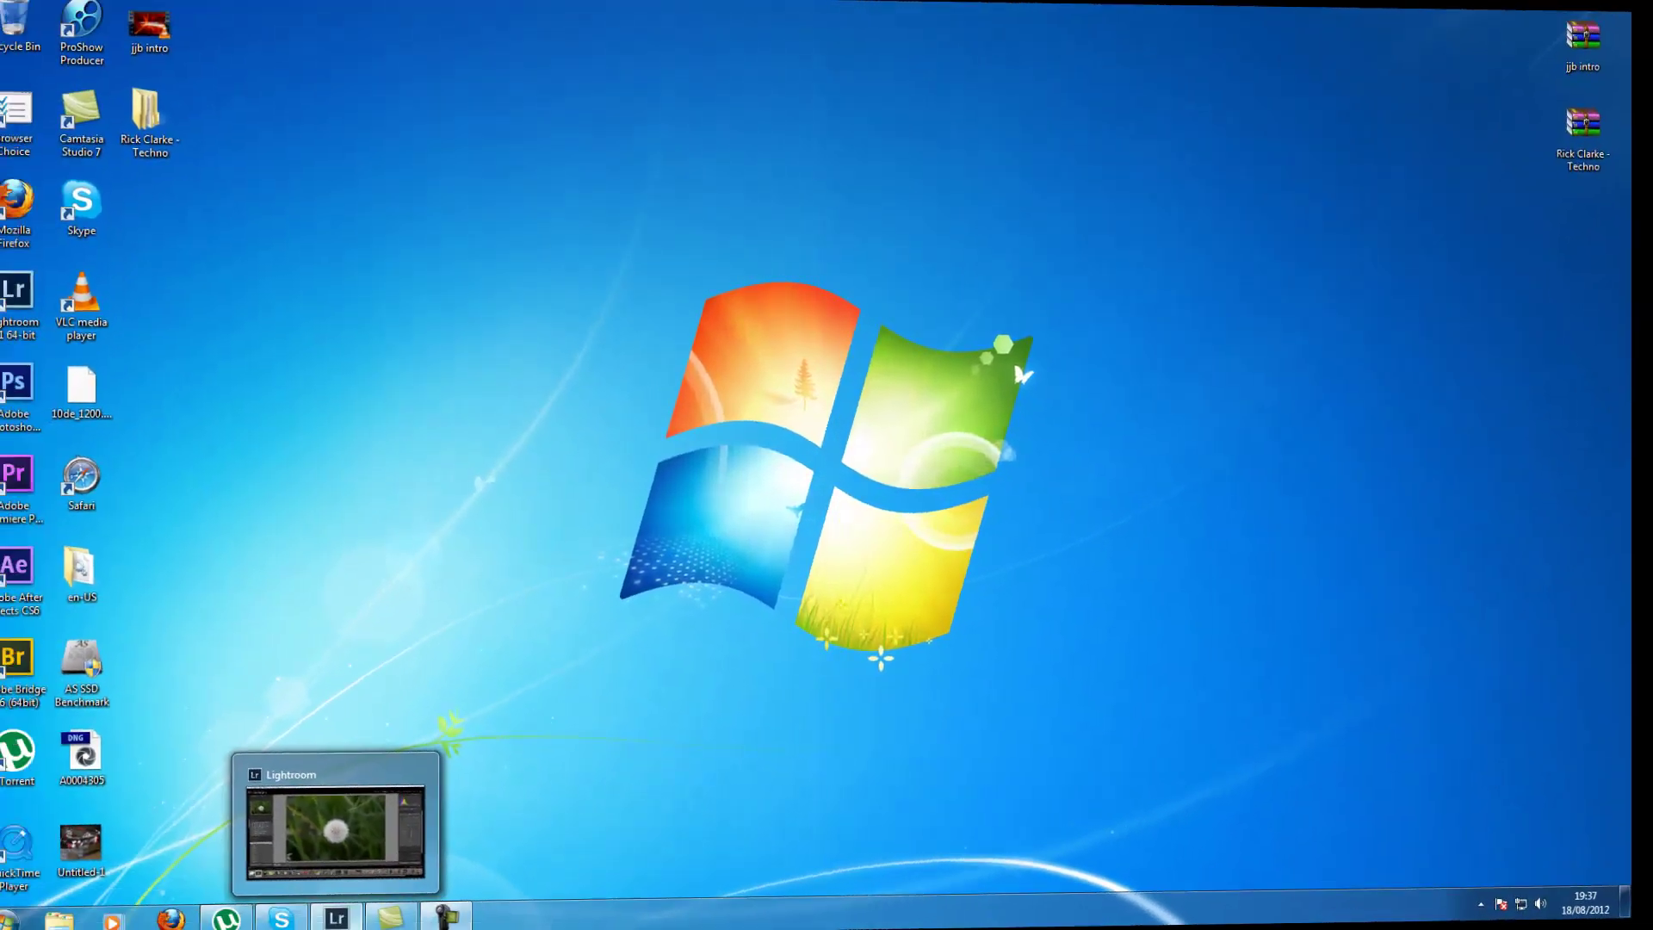
- Restore the Lightroom window showing the dandelion photo _MG_1736.CR2 in Develop
{"action": "left_click", "coordinate": [345, 918]}
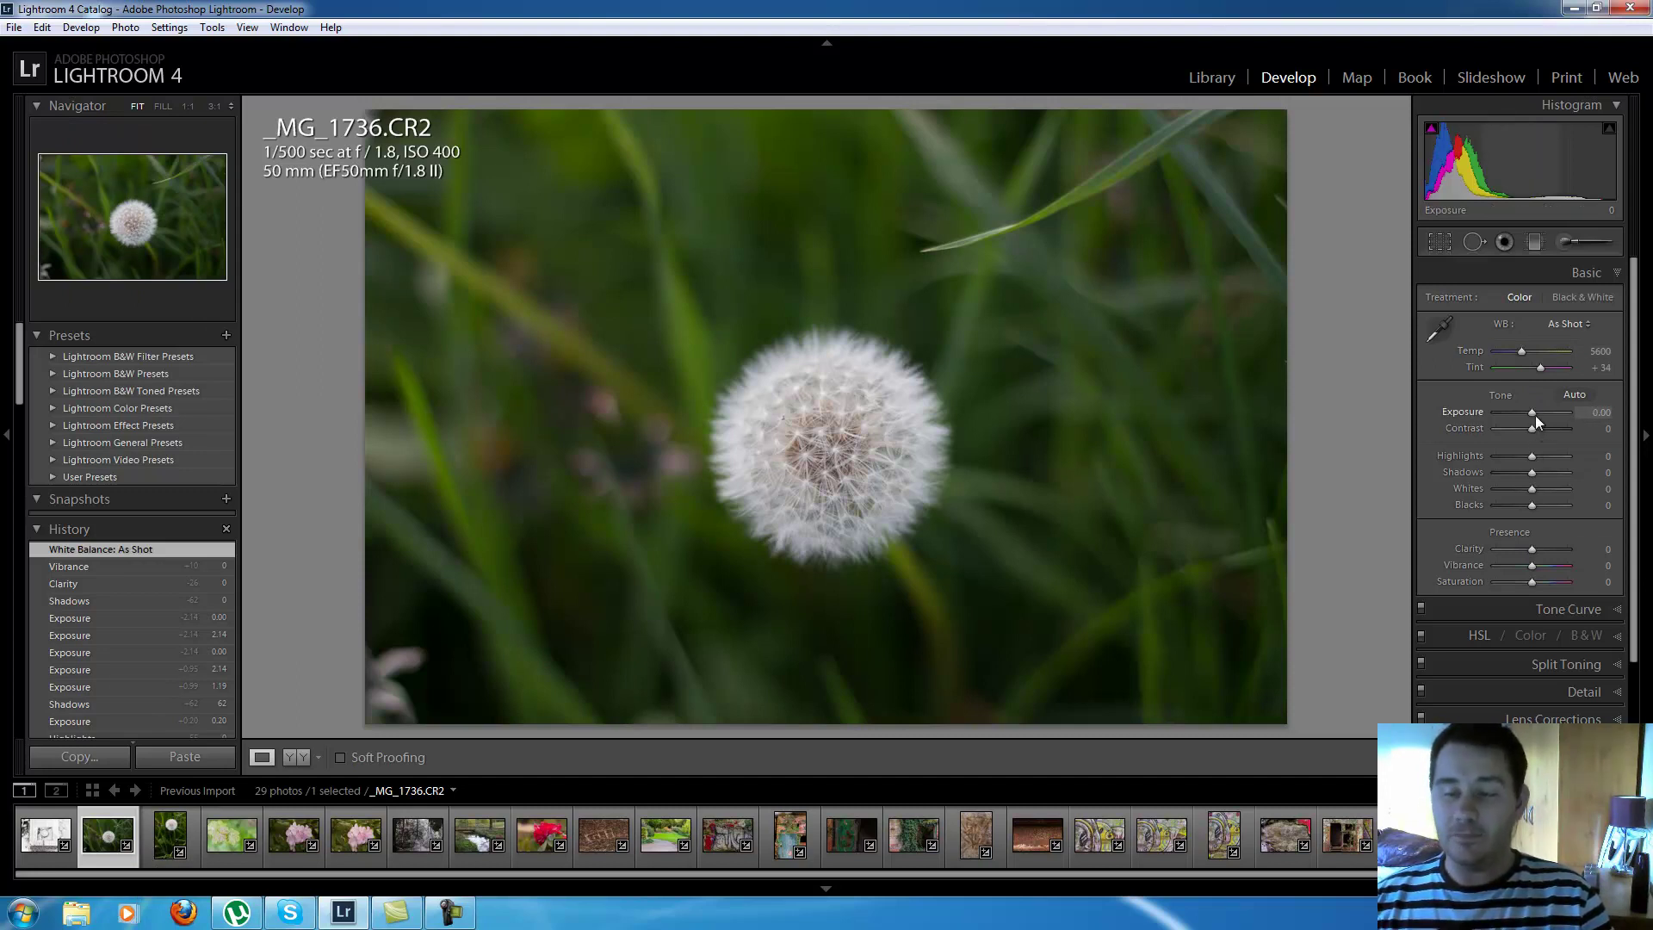
- Raise the dandelion's exposure step by step to +0.70, then reset it to 0.00
{"action": "key", "text": "Up"}
{"action": "key", "text": "Up"}
{"action": "key", "text": "Up"}
{"action": "key", "text": "Up"}
{"action": "key", "text": "Up"}
{"action": "key", "text": "Up"}
{"action": "key", "text": "Up"}
{"action": "key", "text": "Up"}
{"action": "key", "text": "Up"}
{"action": "key", "text": "Up"}
{"action": "key", "text": "Up"}
{"action": "key", "text": "Up"}
{"action": "key", "text": "Up"}
{"action": "key", "text": "Up"}
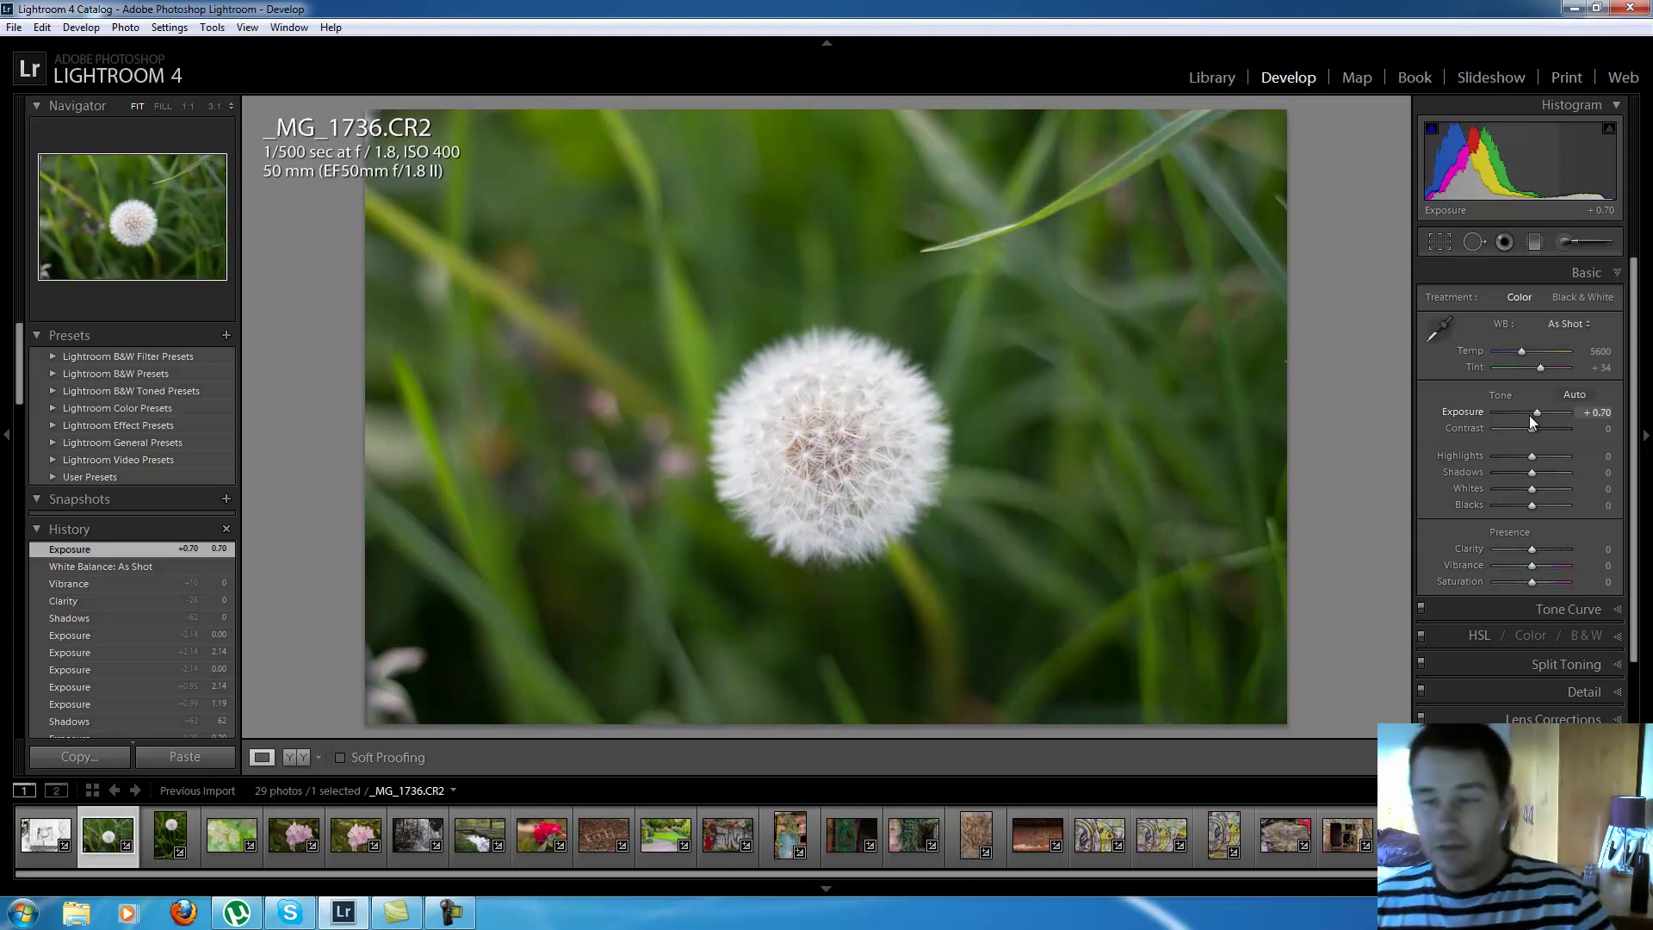
{"action": "double_click", "coordinate": [1537, 411]}
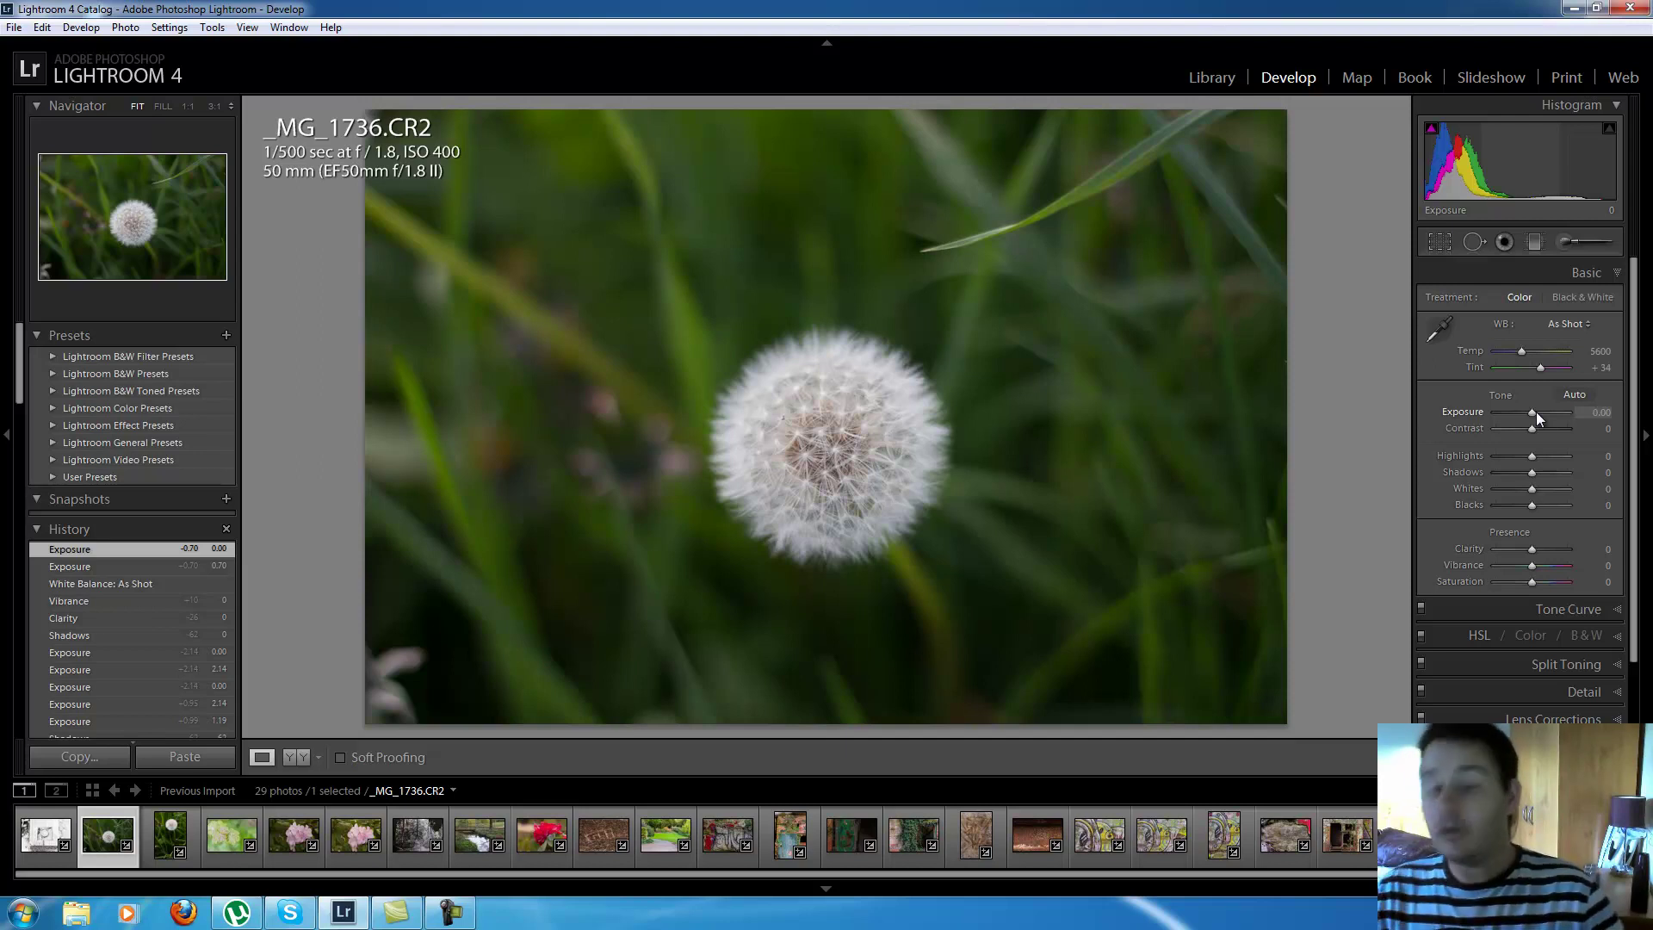
- Set the dandelion's exposure to exactly +1.00, nudge to +1.10 and back, then reset to 0.00
{"action": "type", "text": "1"}
{"action": "key", "text": "Return"}
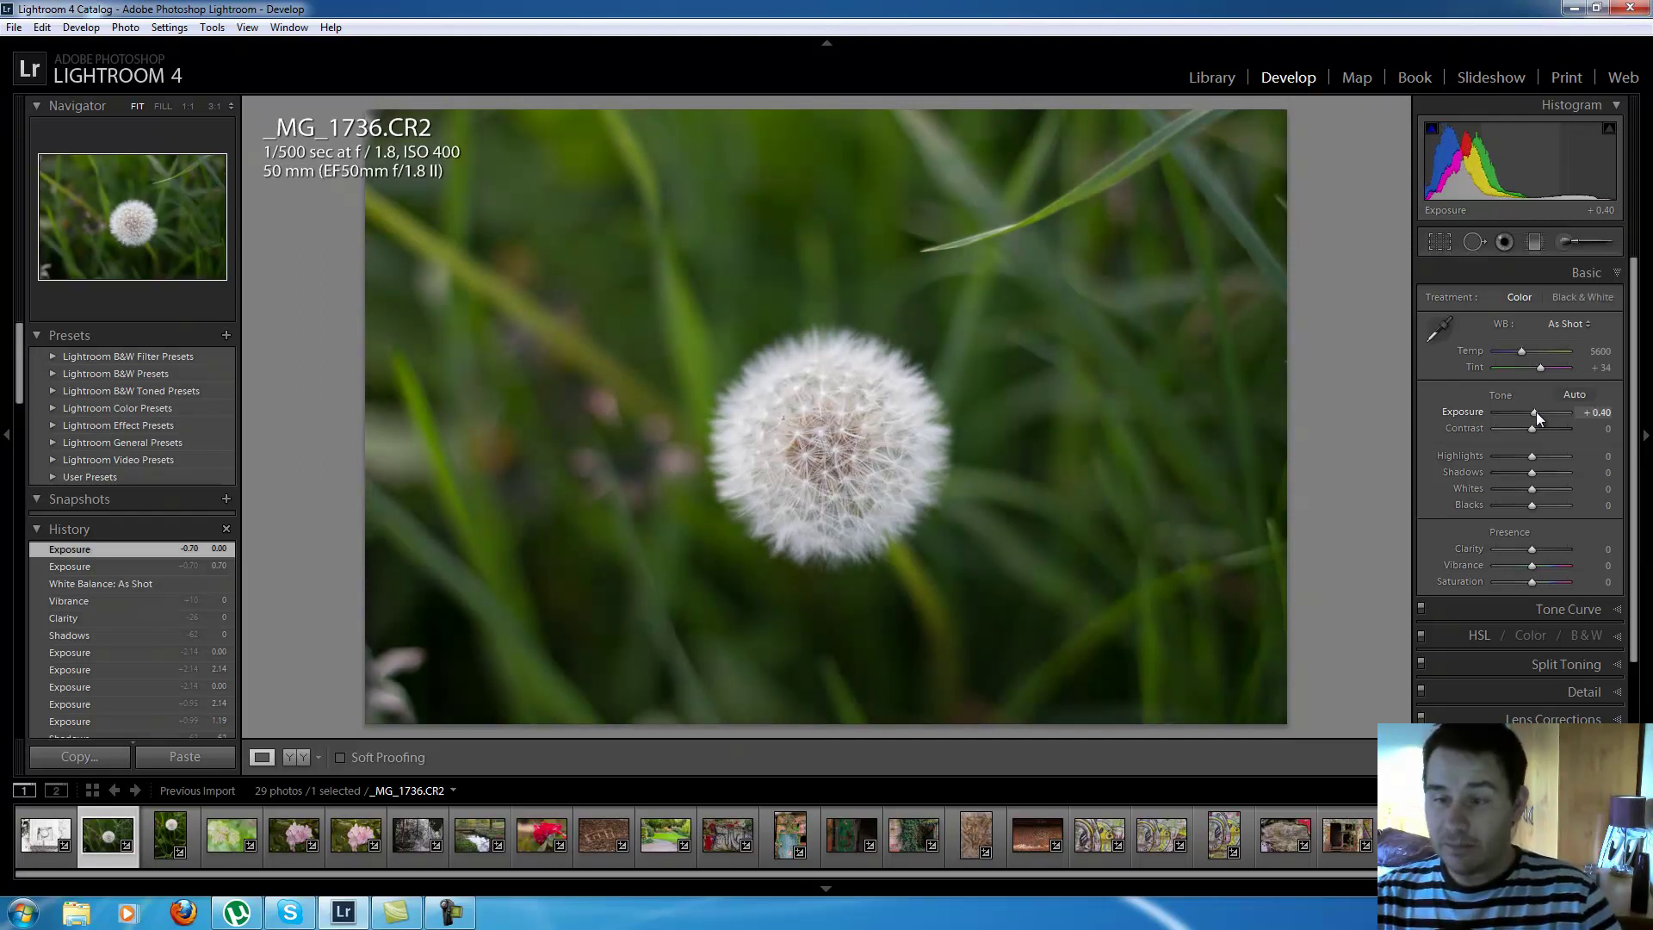
{"action": "key", "text": "Up"}
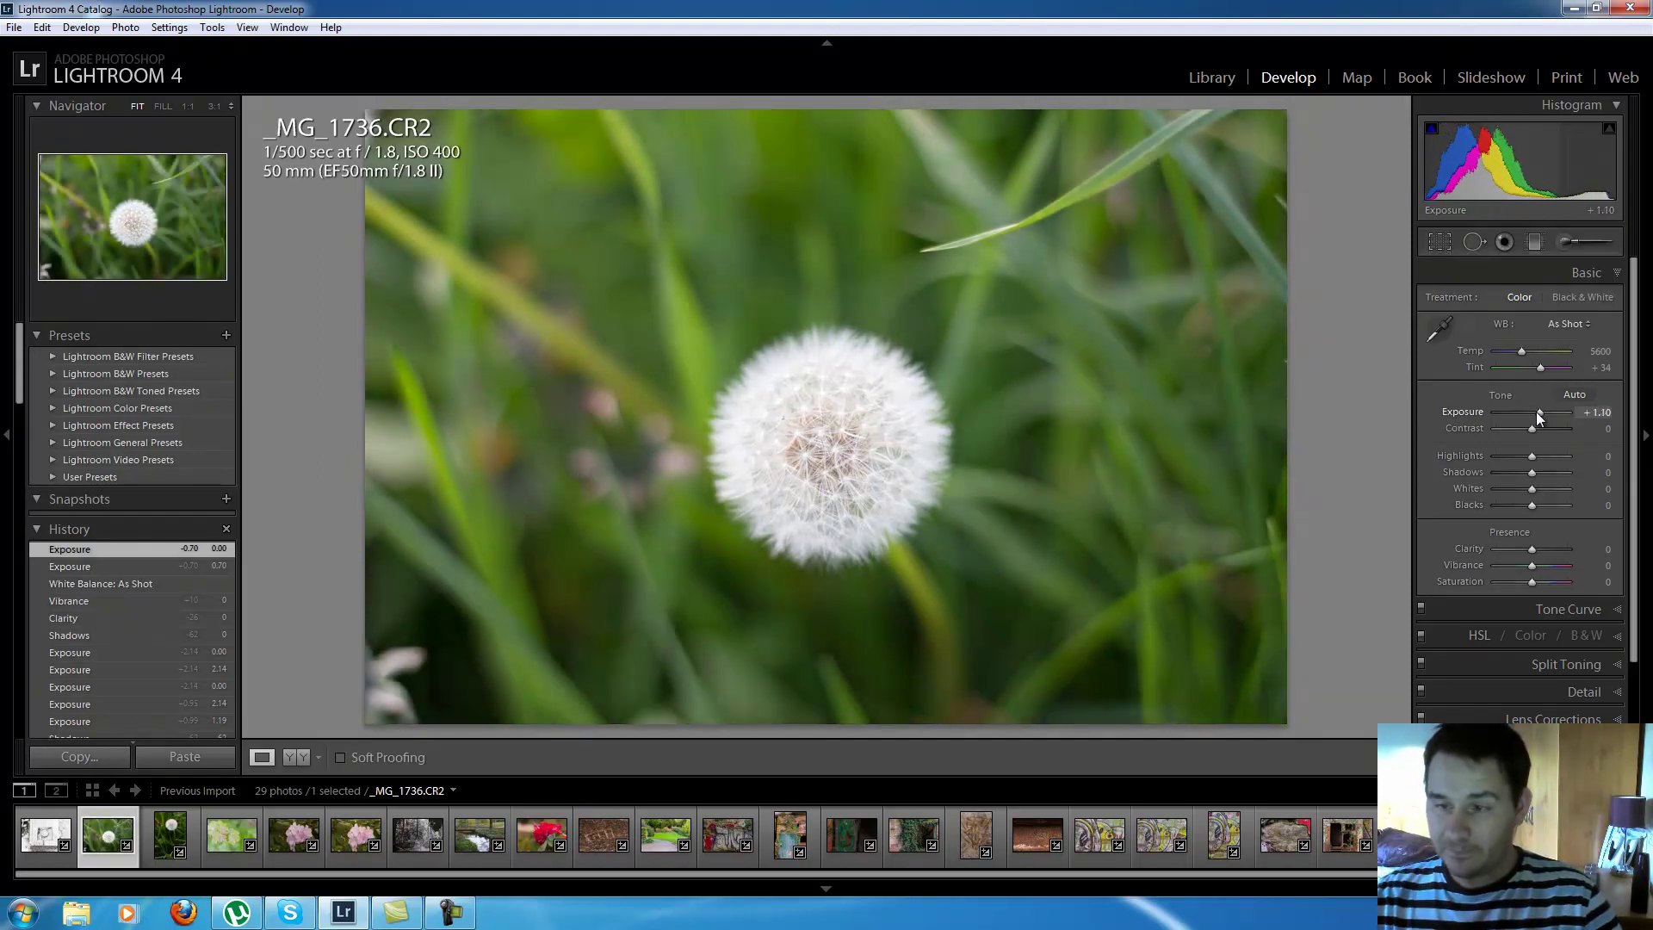
{"action": "key", "text": "Down"}
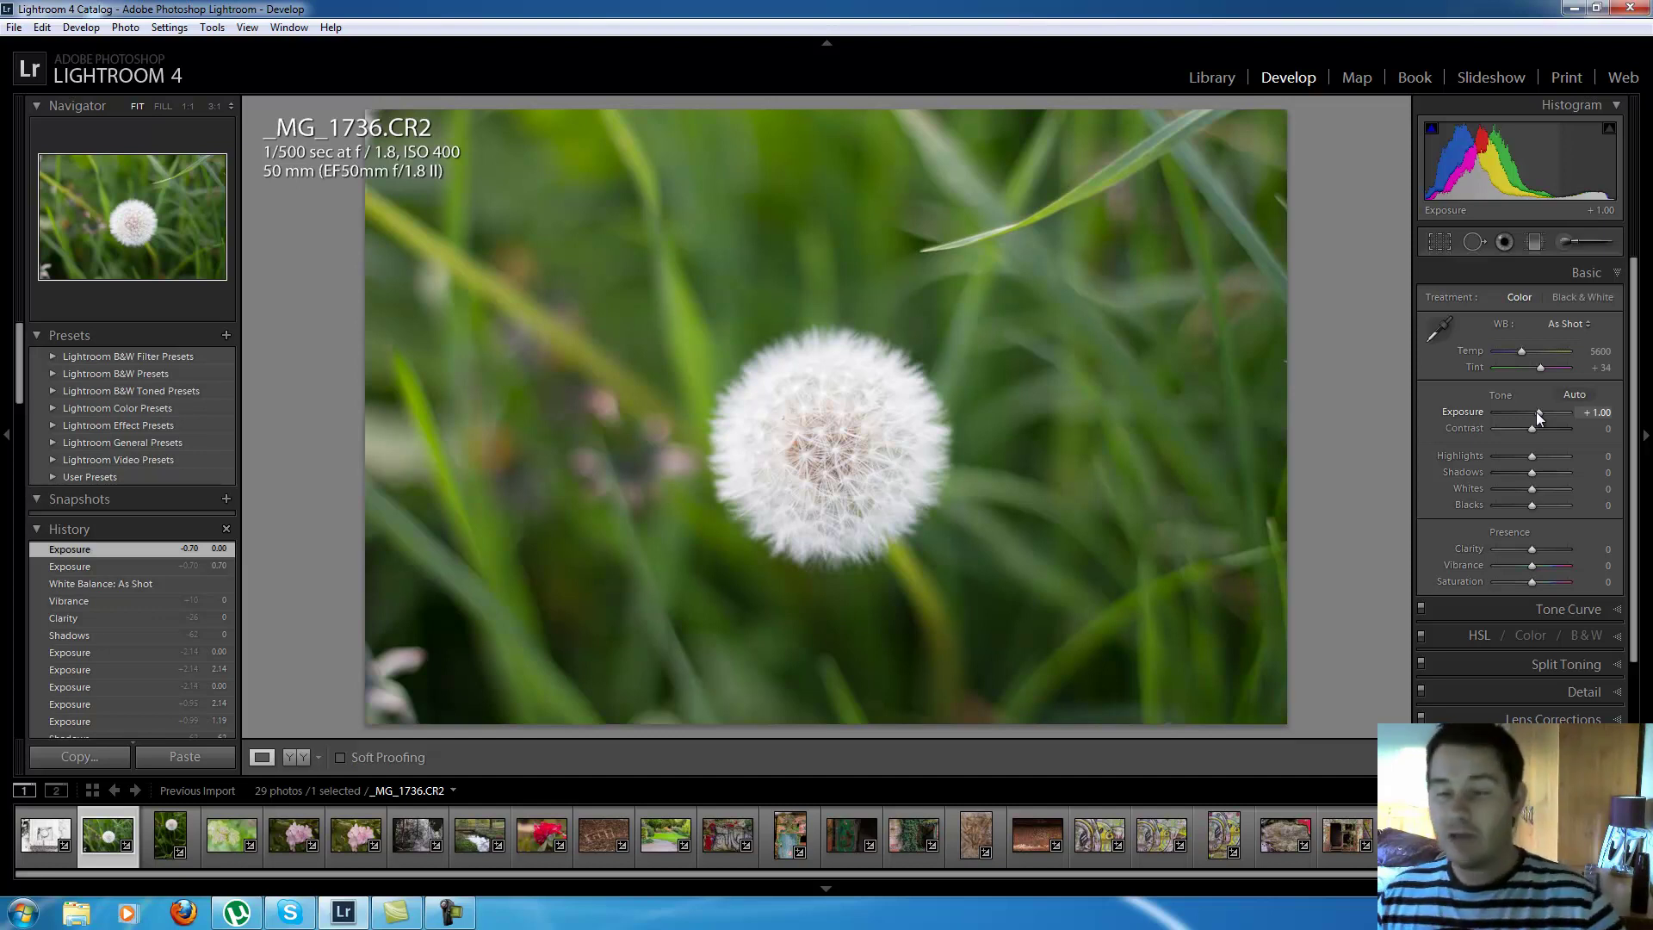
{"action": "double_click", "coordinate": [1538, 417]}
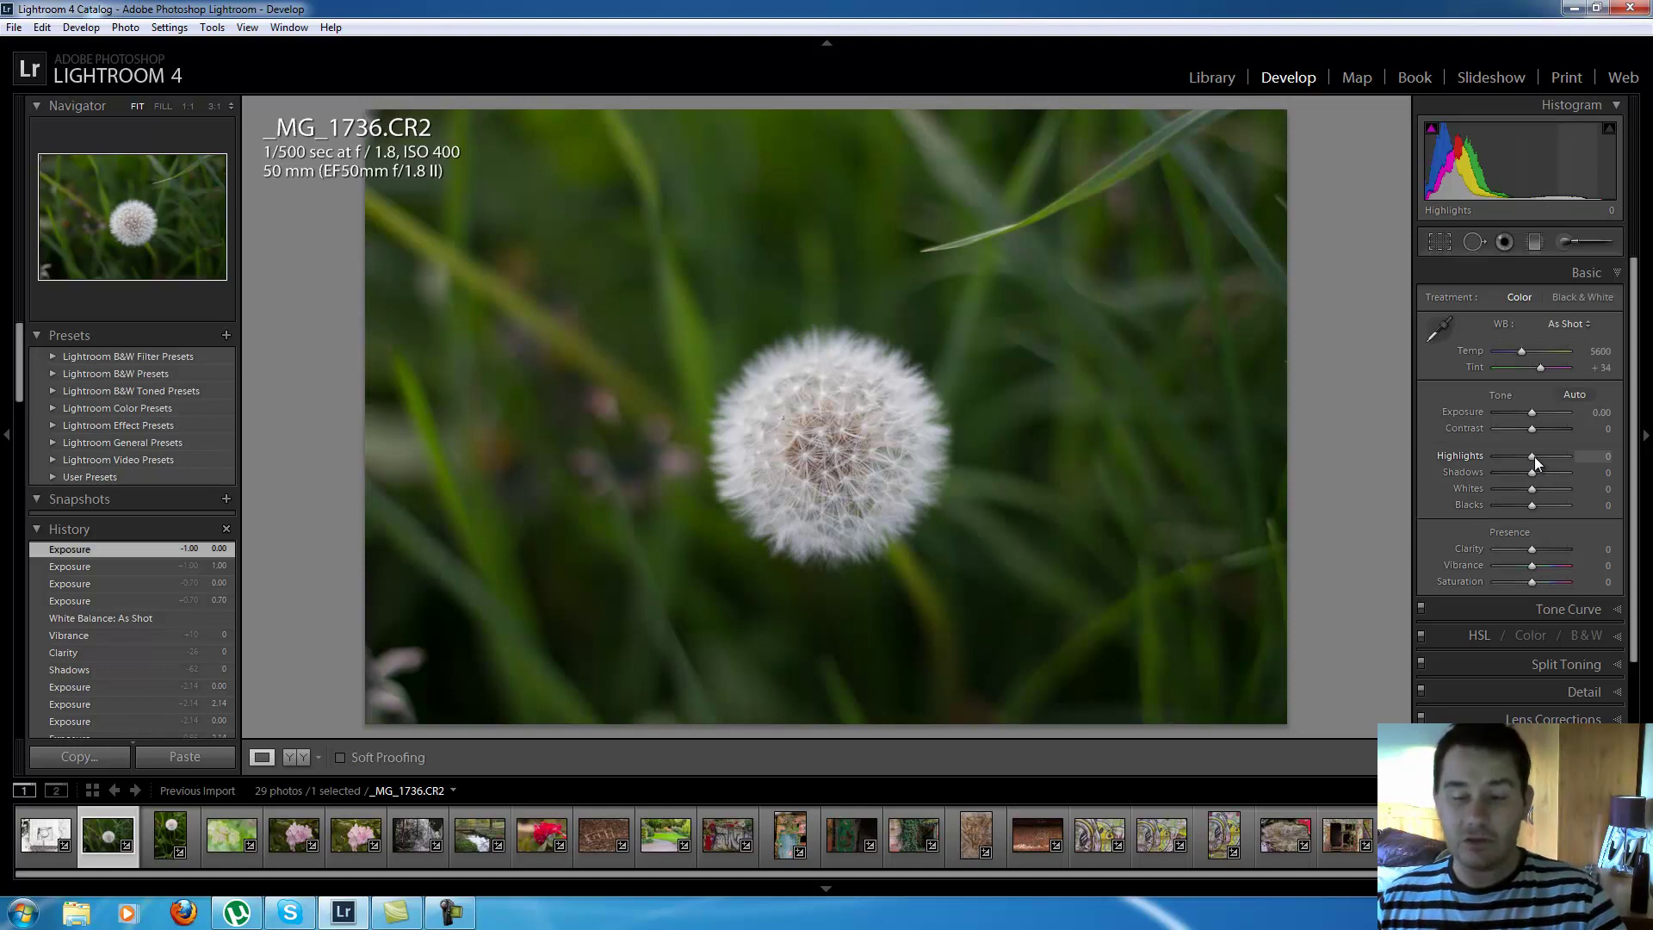
- Drop the dandelion's highlights to -100 and whites to -64, then reset both to 0
{"action": "left_click_drag", "start_coordinate": [1534, 457], "coordinate": [1507, 493]}
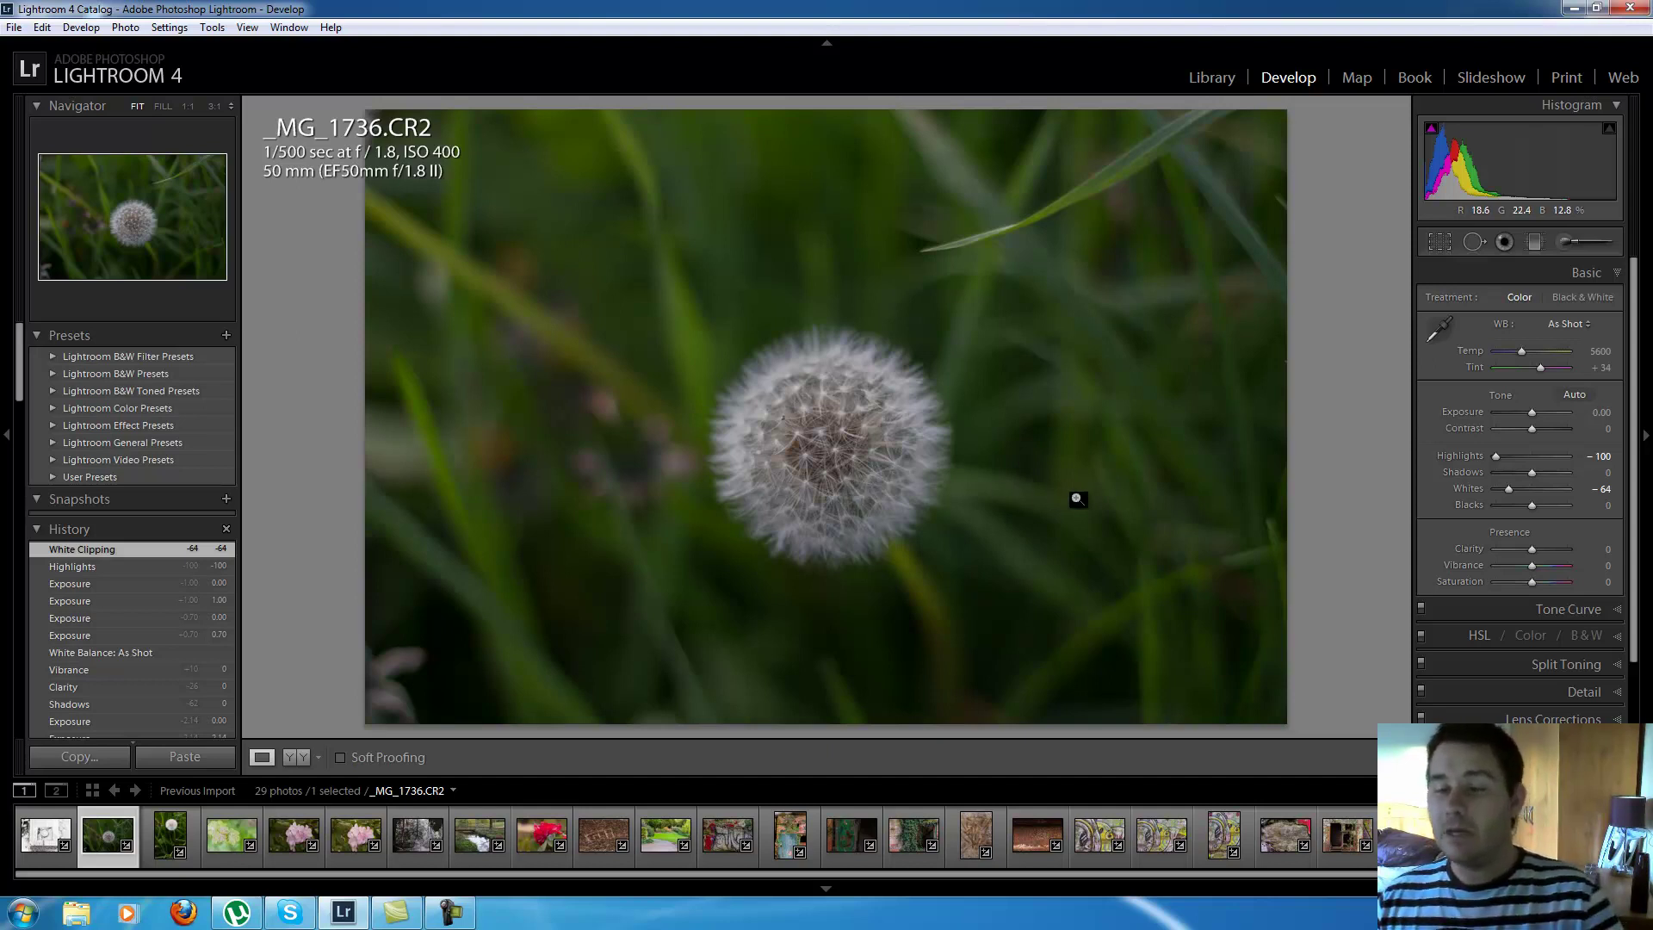
{"action": "double_click", "coordinate": [1497, 455]}
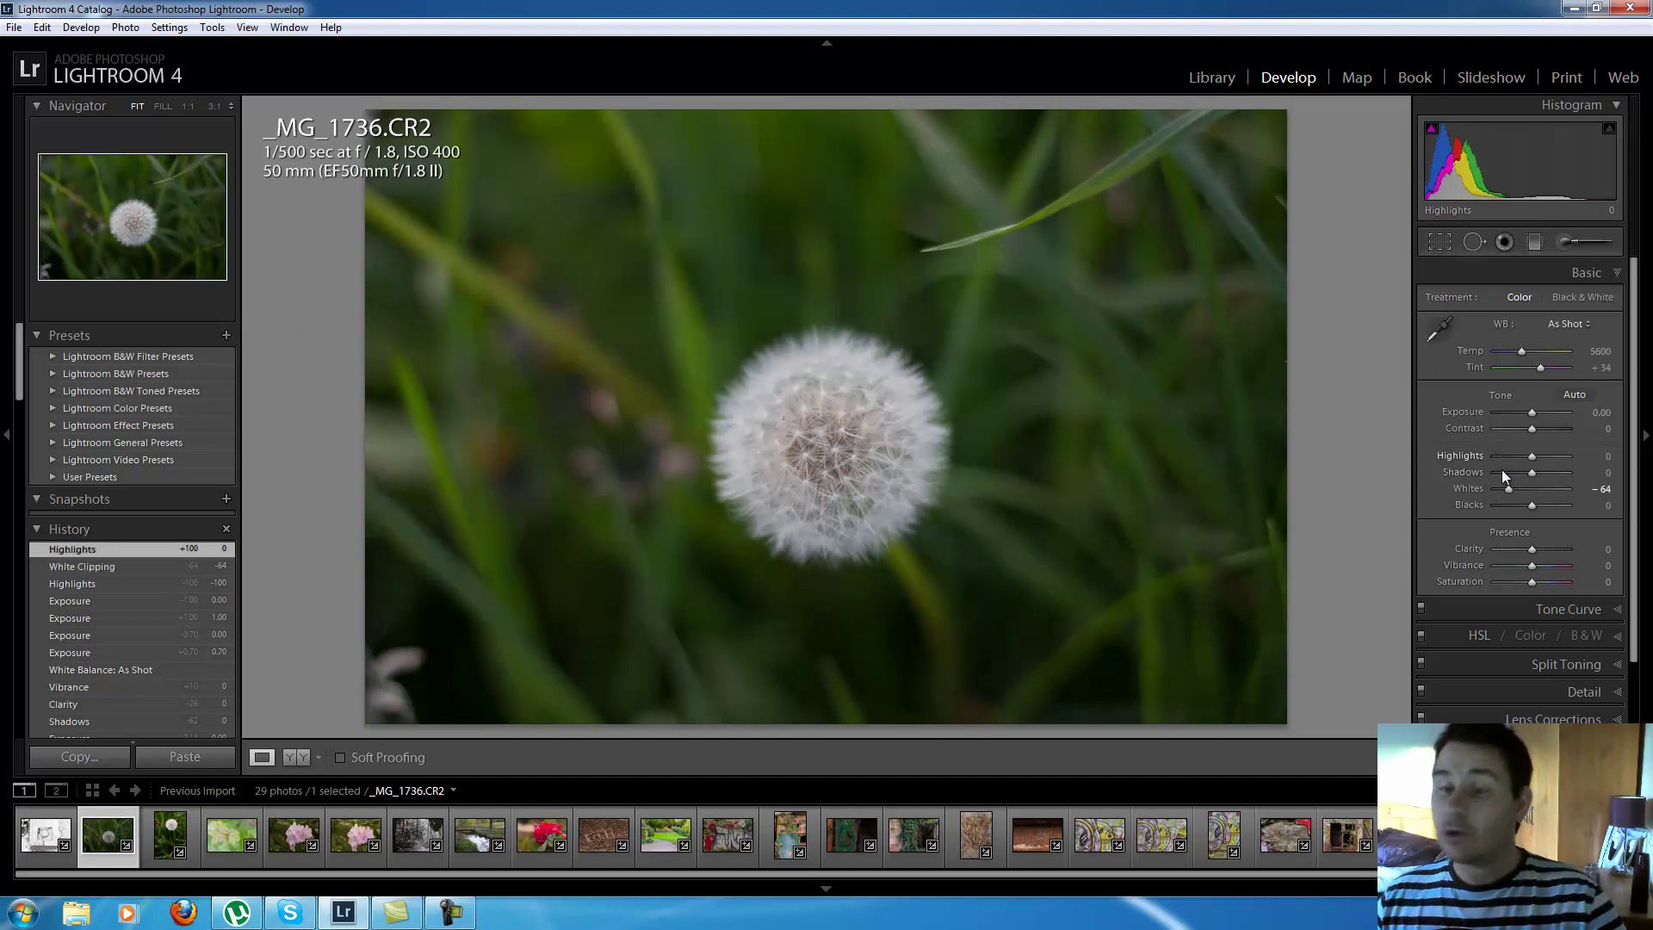
{"action": "double_click", "coordinate": [1508, 489]}
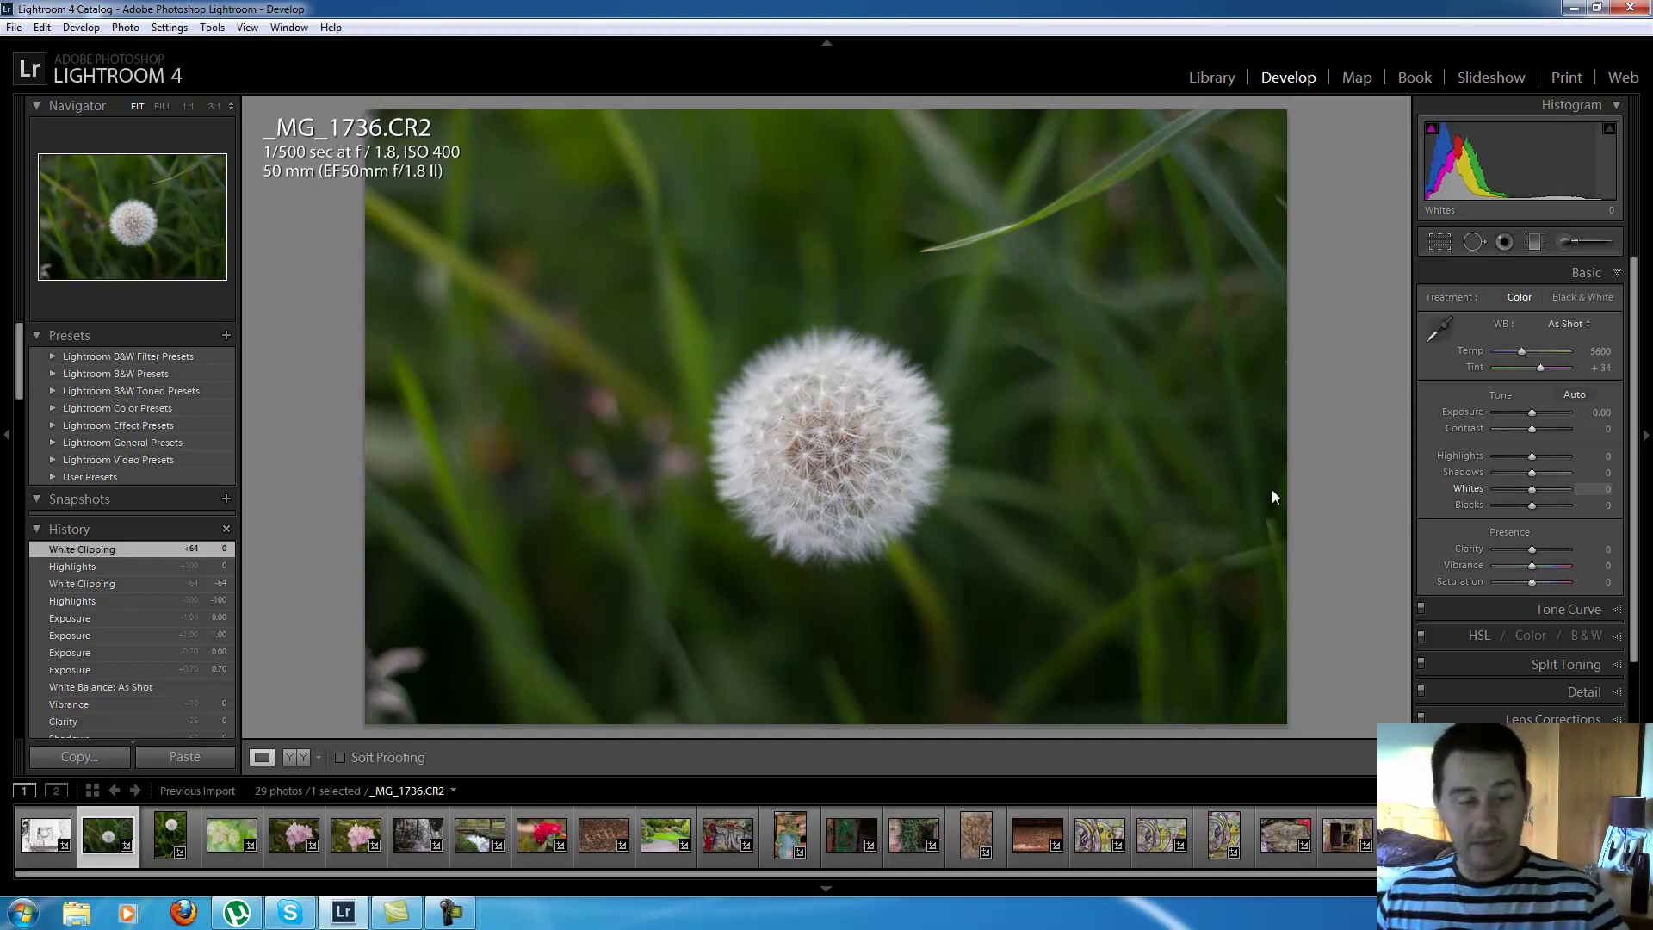
- On _MG_1748, reset exposure, shadows, highlights, whites and blacks to 0
{"action": "left_click", "coordinate": [351, 835]}
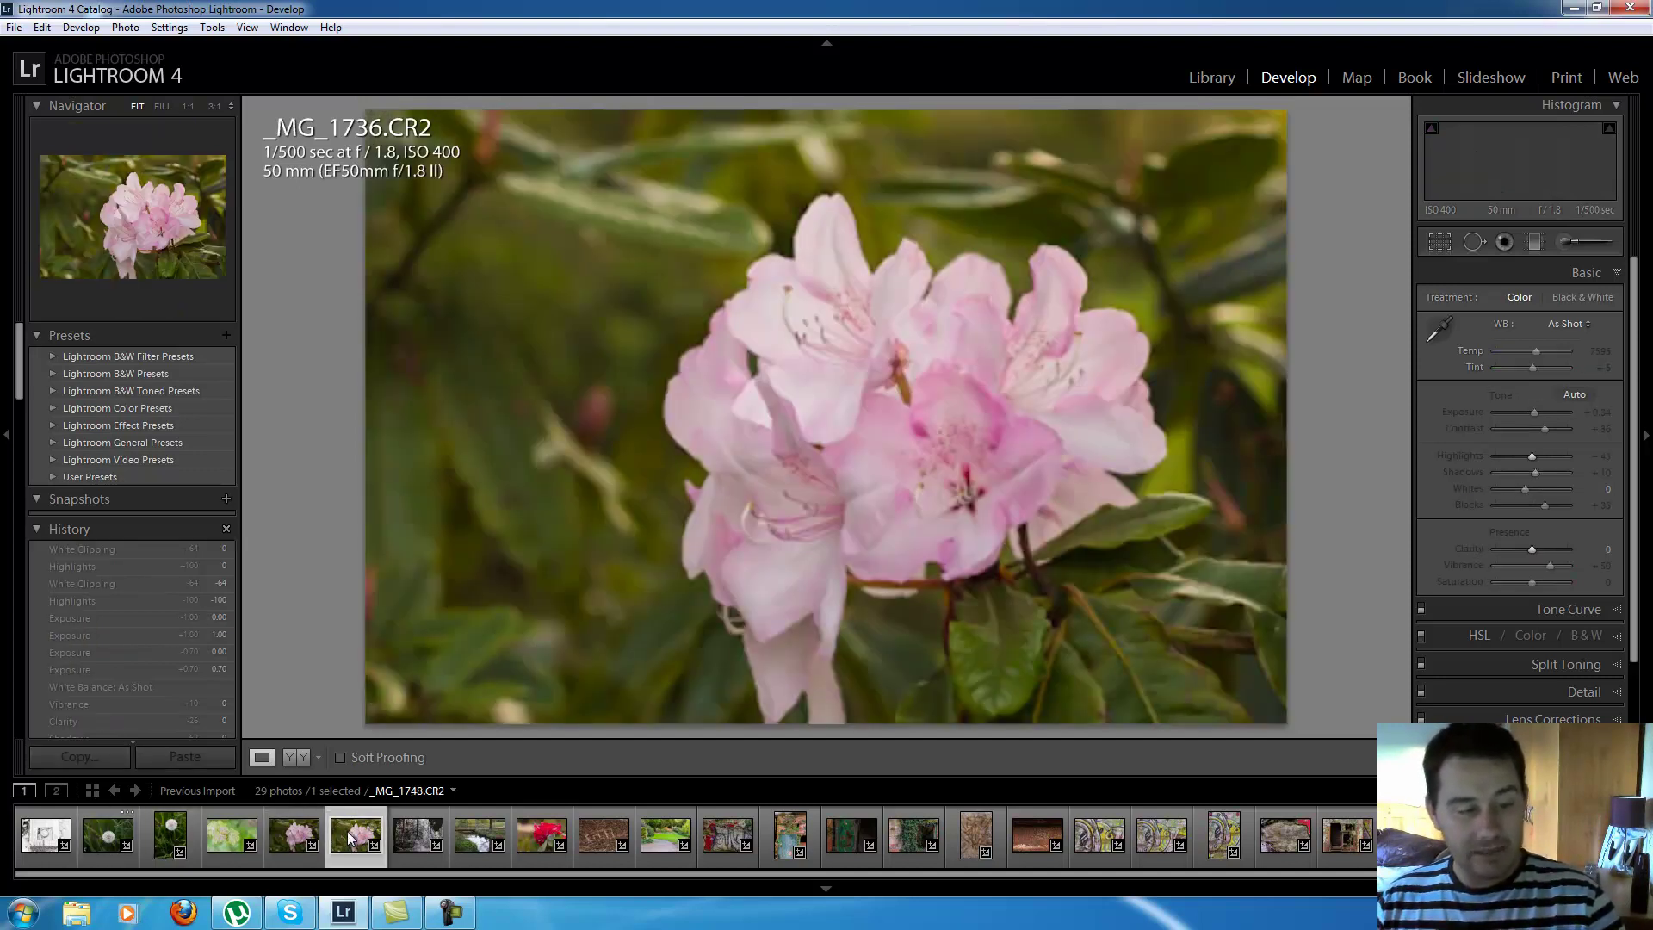
{"action": "double_click", "coordinate": [1537, 416]}
{"action": "double_click", "coordinate": [1538, 473]}
{"action": "double_click", "coordinate": [1517, 456]}
{"action": "left_click", "coordinate": [1516, 489]}
{"action": "double_click", "coordinate": [1517, 489]}
{"action": "left_click", "coordinate": [1517, 489]}
{"action": "left_click", "coordinate": [1524, 489]}
{"action": "left_click", "coordinate": [1525, 489]}
{"action": "double_click", "coordinate": [1545, 506]}
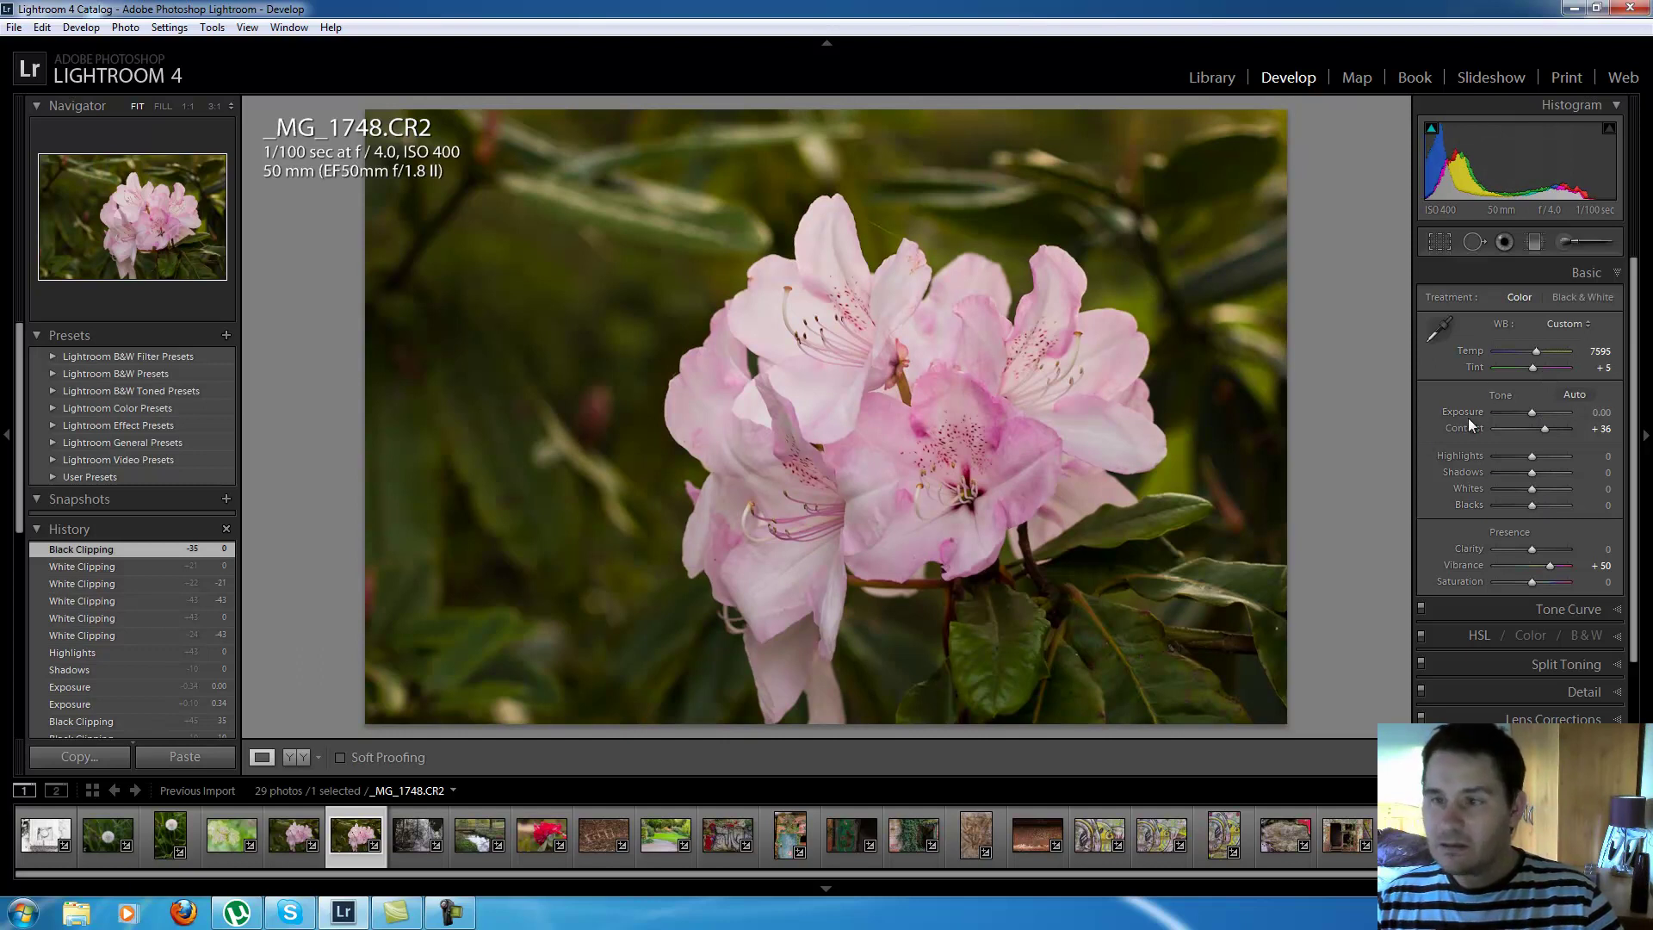
- Move to _MG_1746 and lower its exposure from +0.10 to 0.00
{"action": "key", "text": "Left"}
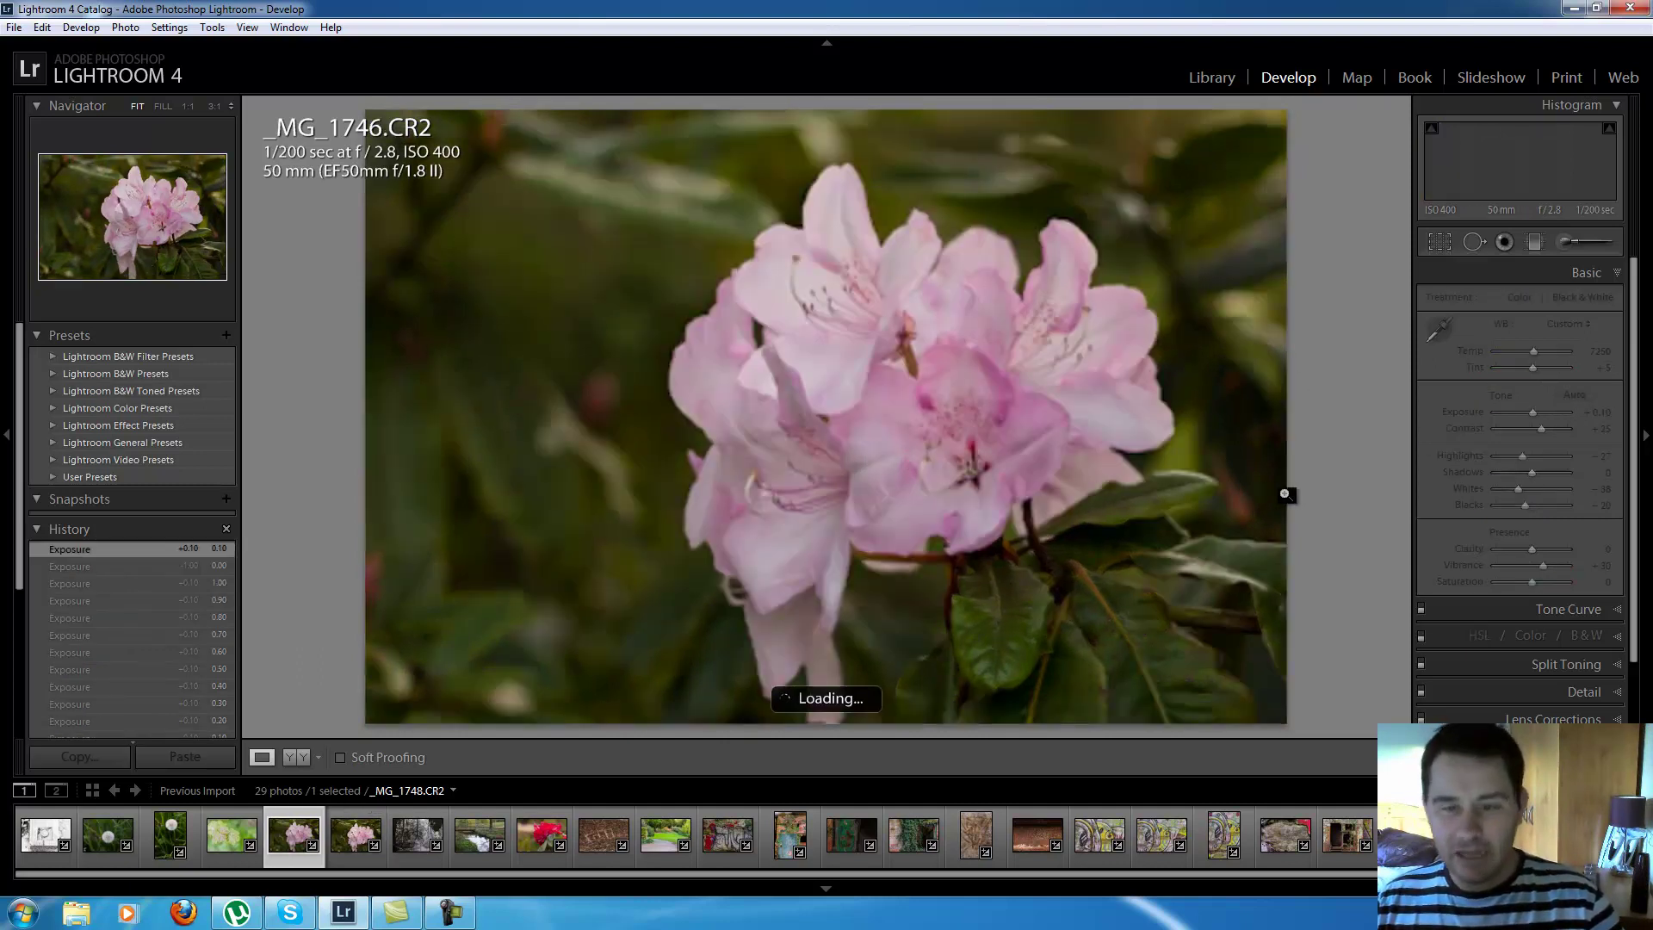
{"action": "key", "text": "Right"}
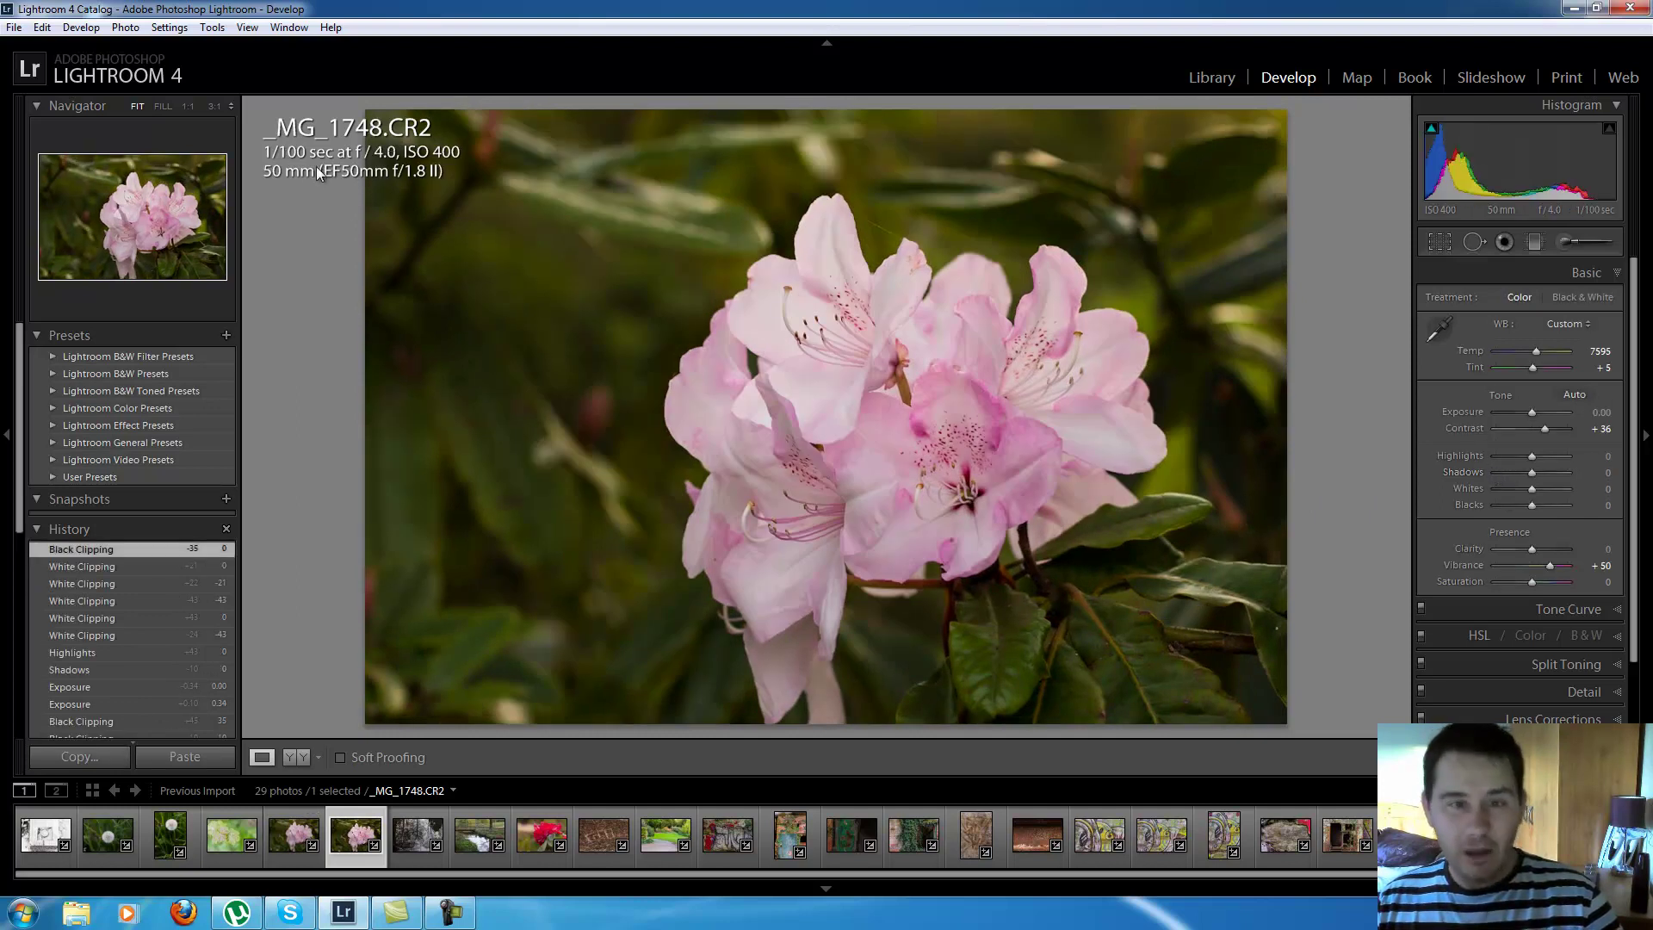
{"action": "key", "text": "Left"}
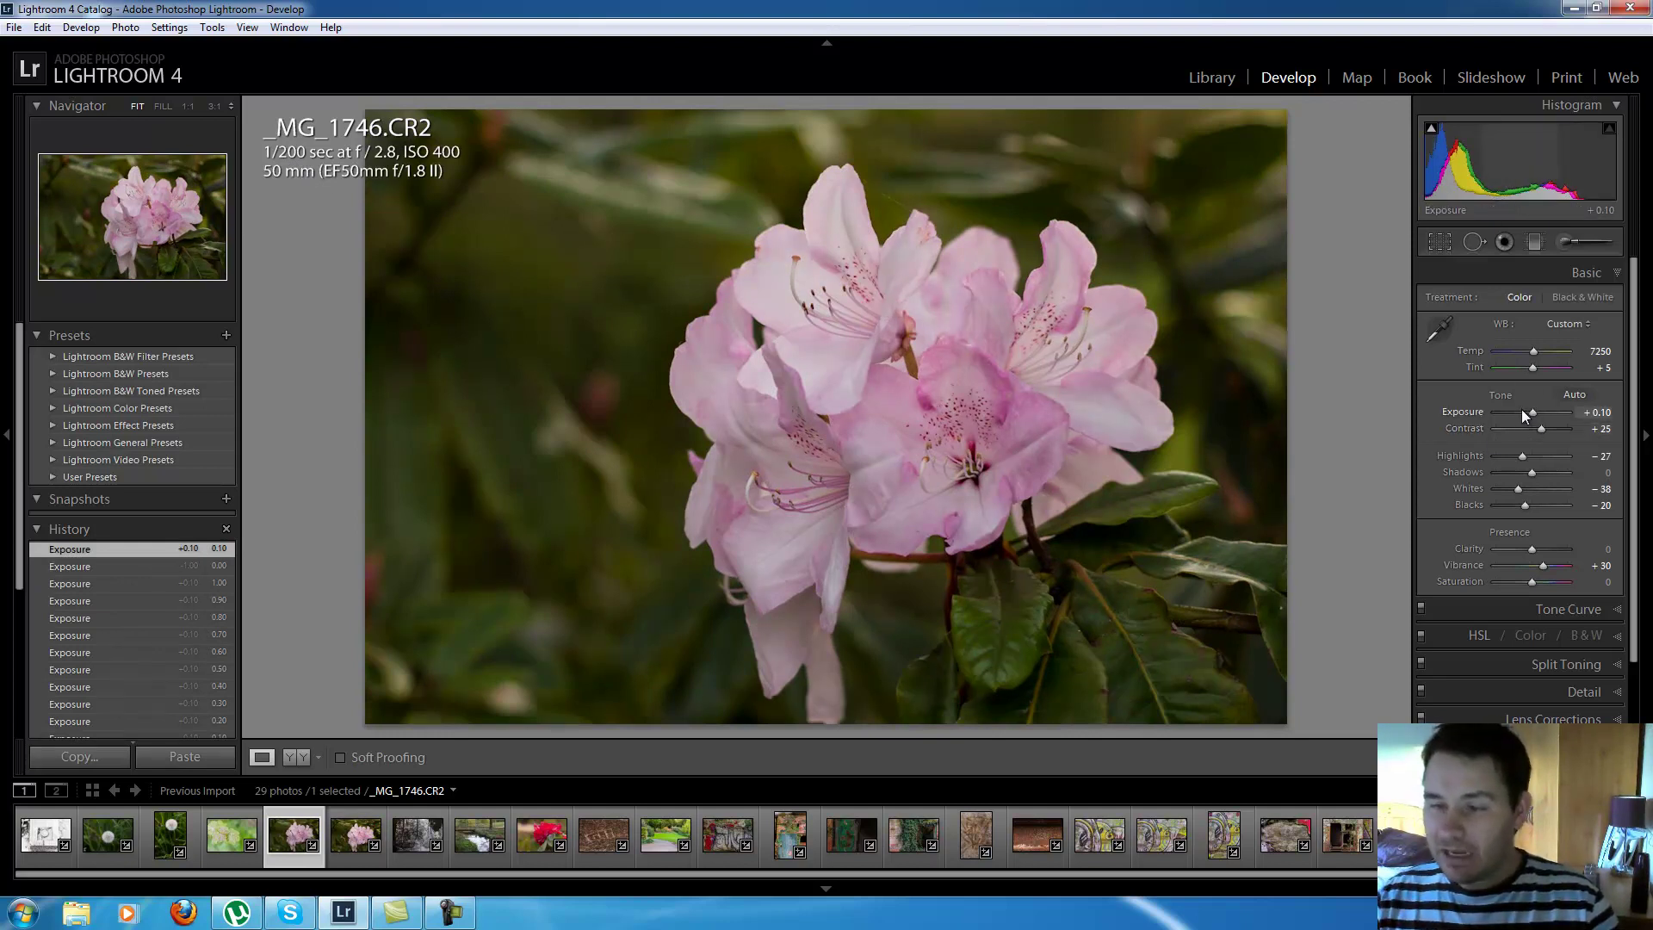
{"action": "key", "text": "minus"}
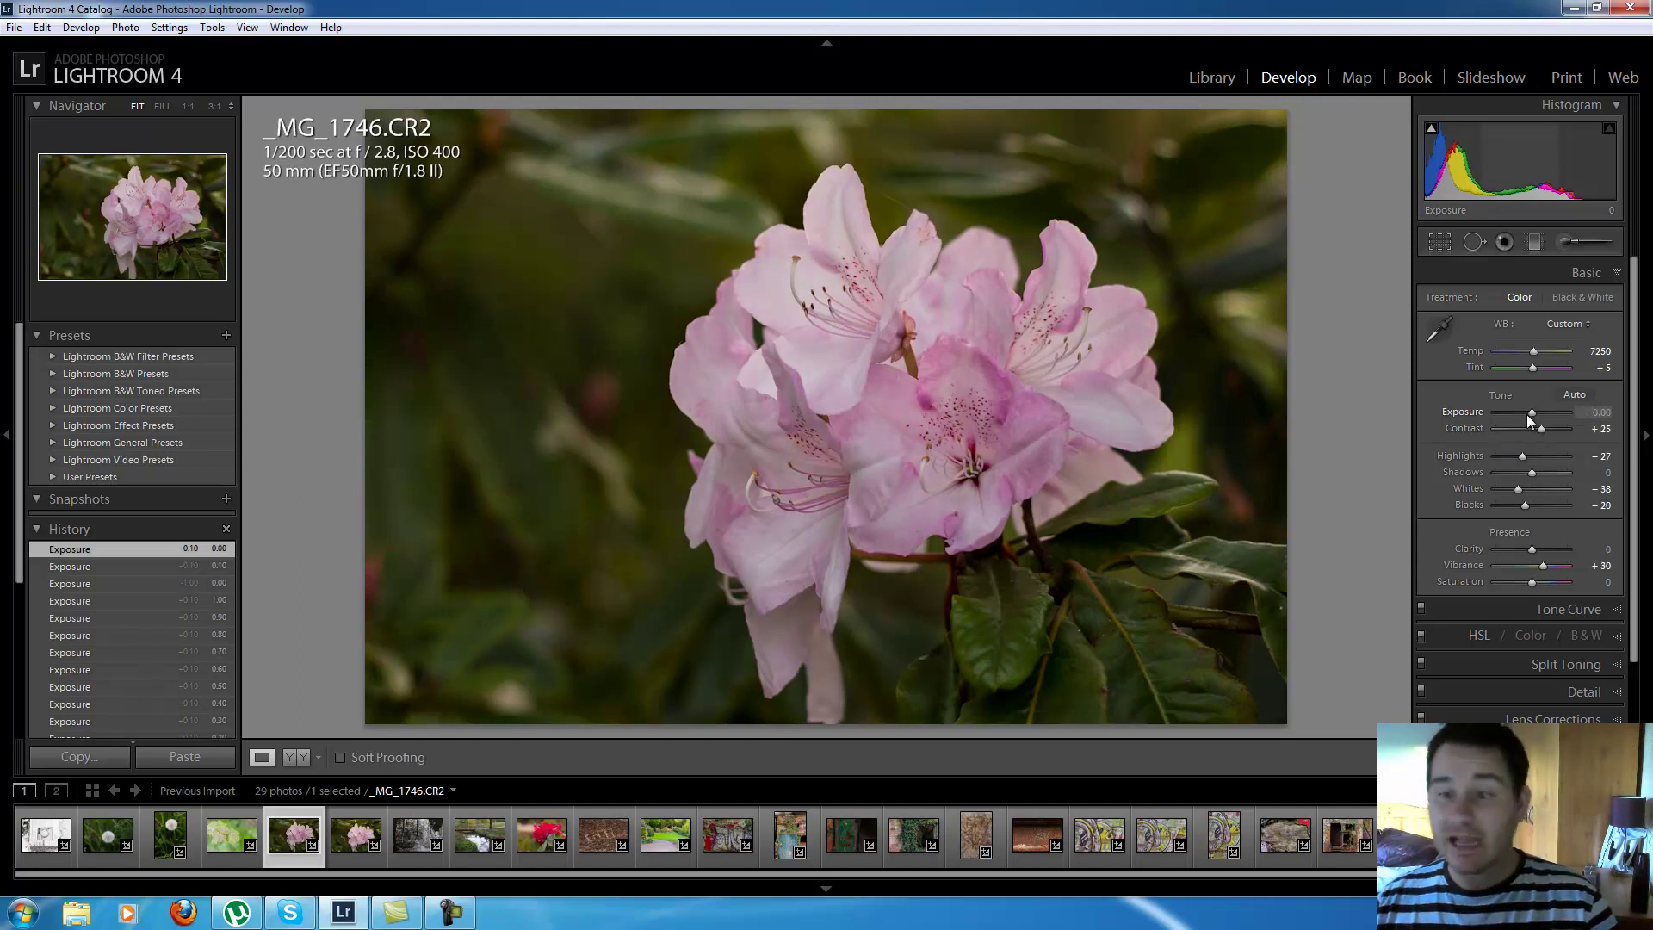
- Reset _MG_1746's highlights, whites and blacks to 0, then raise exposure to +0.80
{"action": "double_click", "coordinate": [1519, 458]}
{"action": "double_click", "coordinate": [1522, 493]}
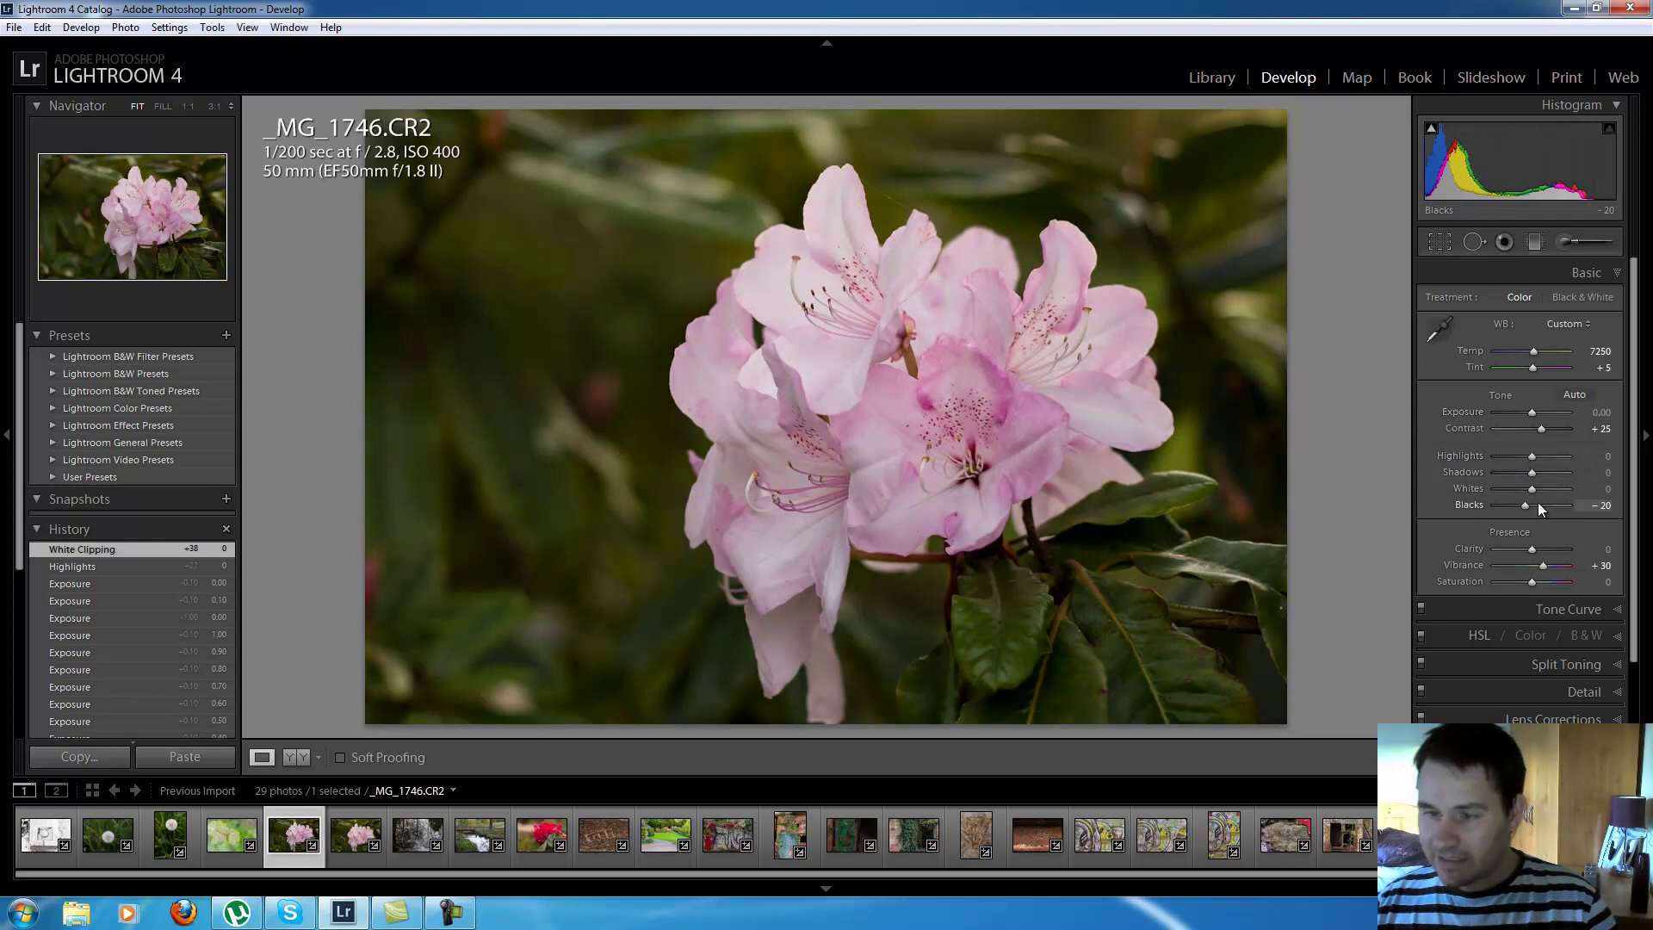
{"action": "double_click", "coordinate": [1526, 507]}
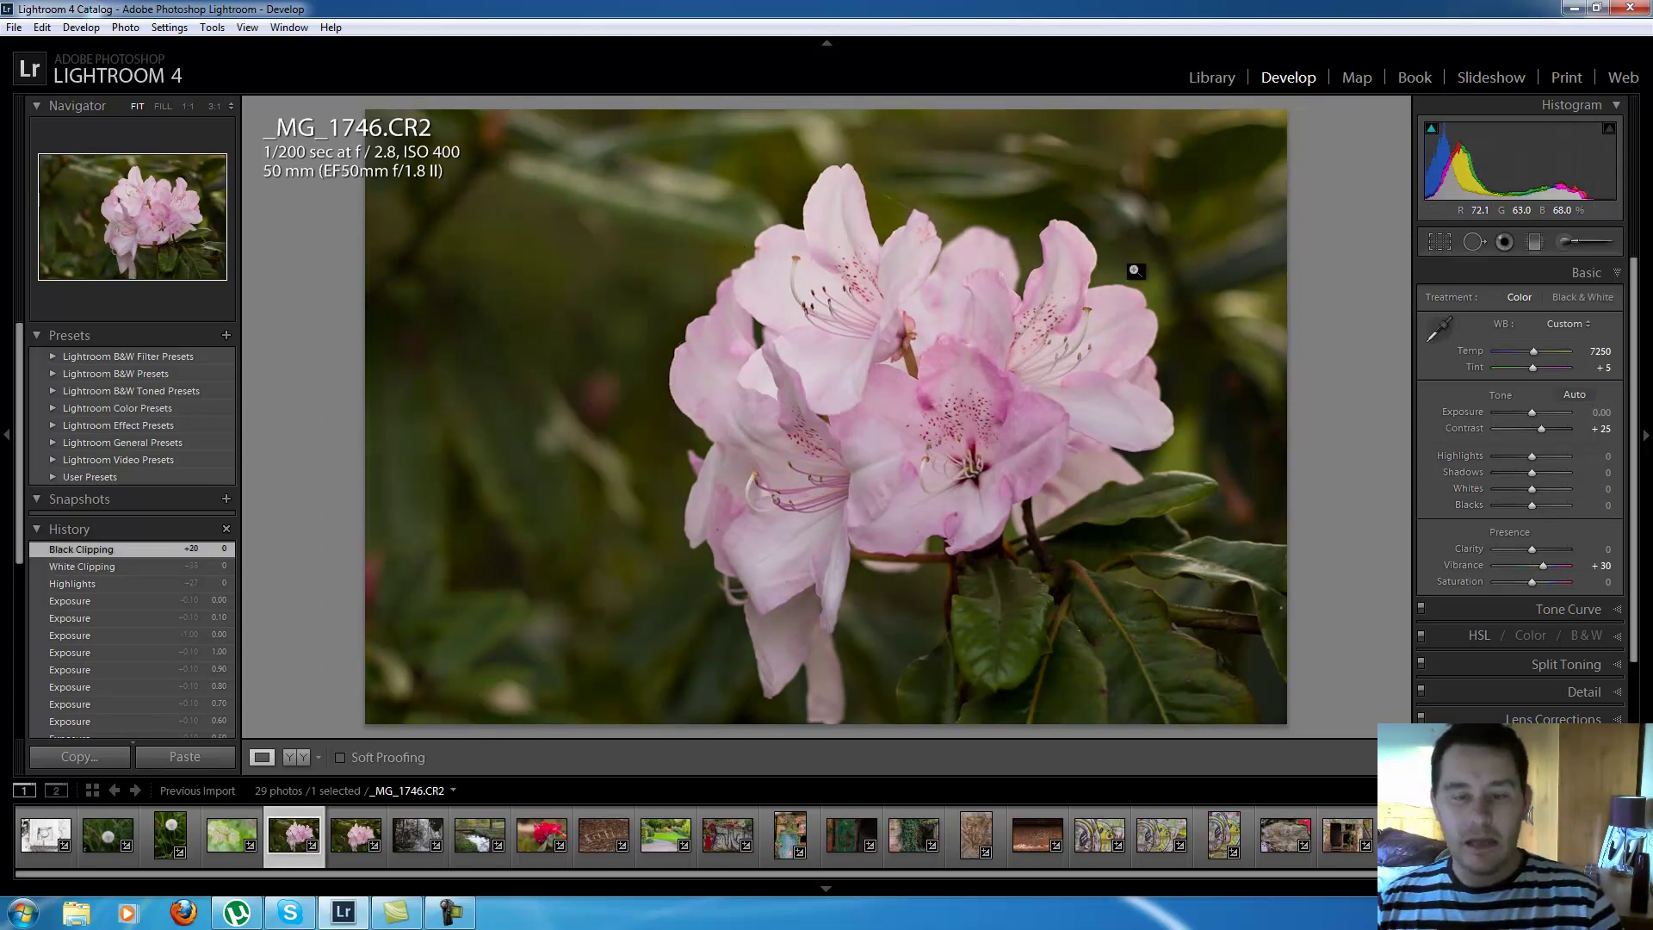
{"action": "left_click_drag", "start_coordinate": [1538, 420], "coordinate": [1541, 415]}
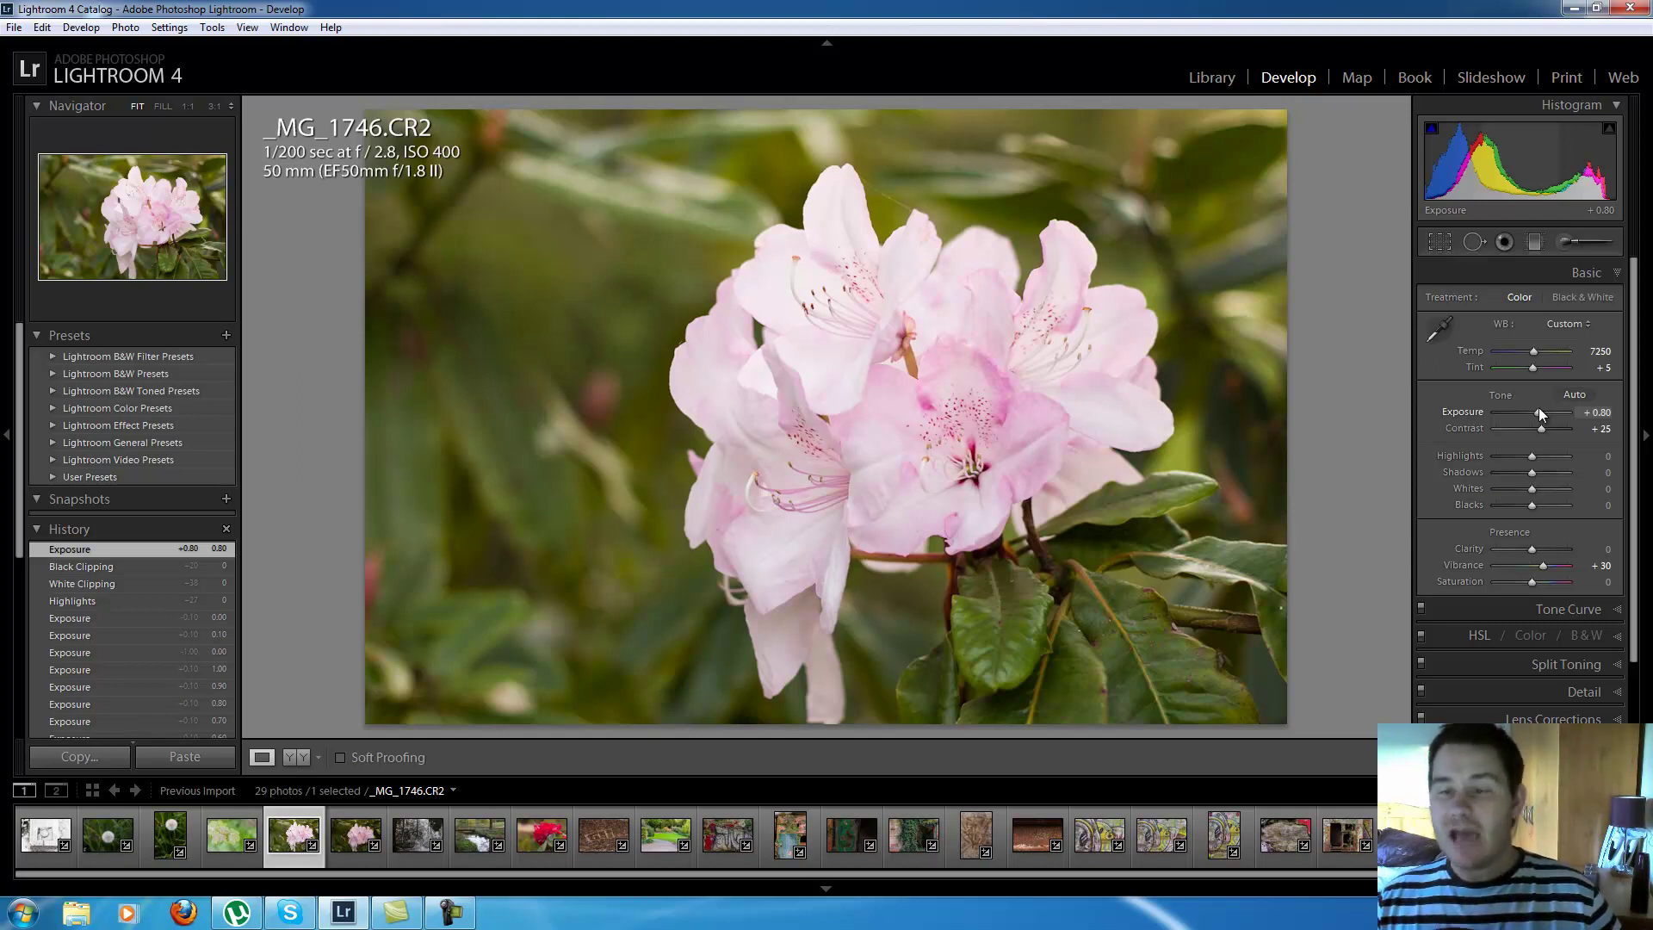
- Darken the rhododendron's exposure, reset it to 0.00, then drag it up to +0.90
{"action": "left_click_drag", "start_coordinate": [1540, 414], "coordinate": [1523, 412]}
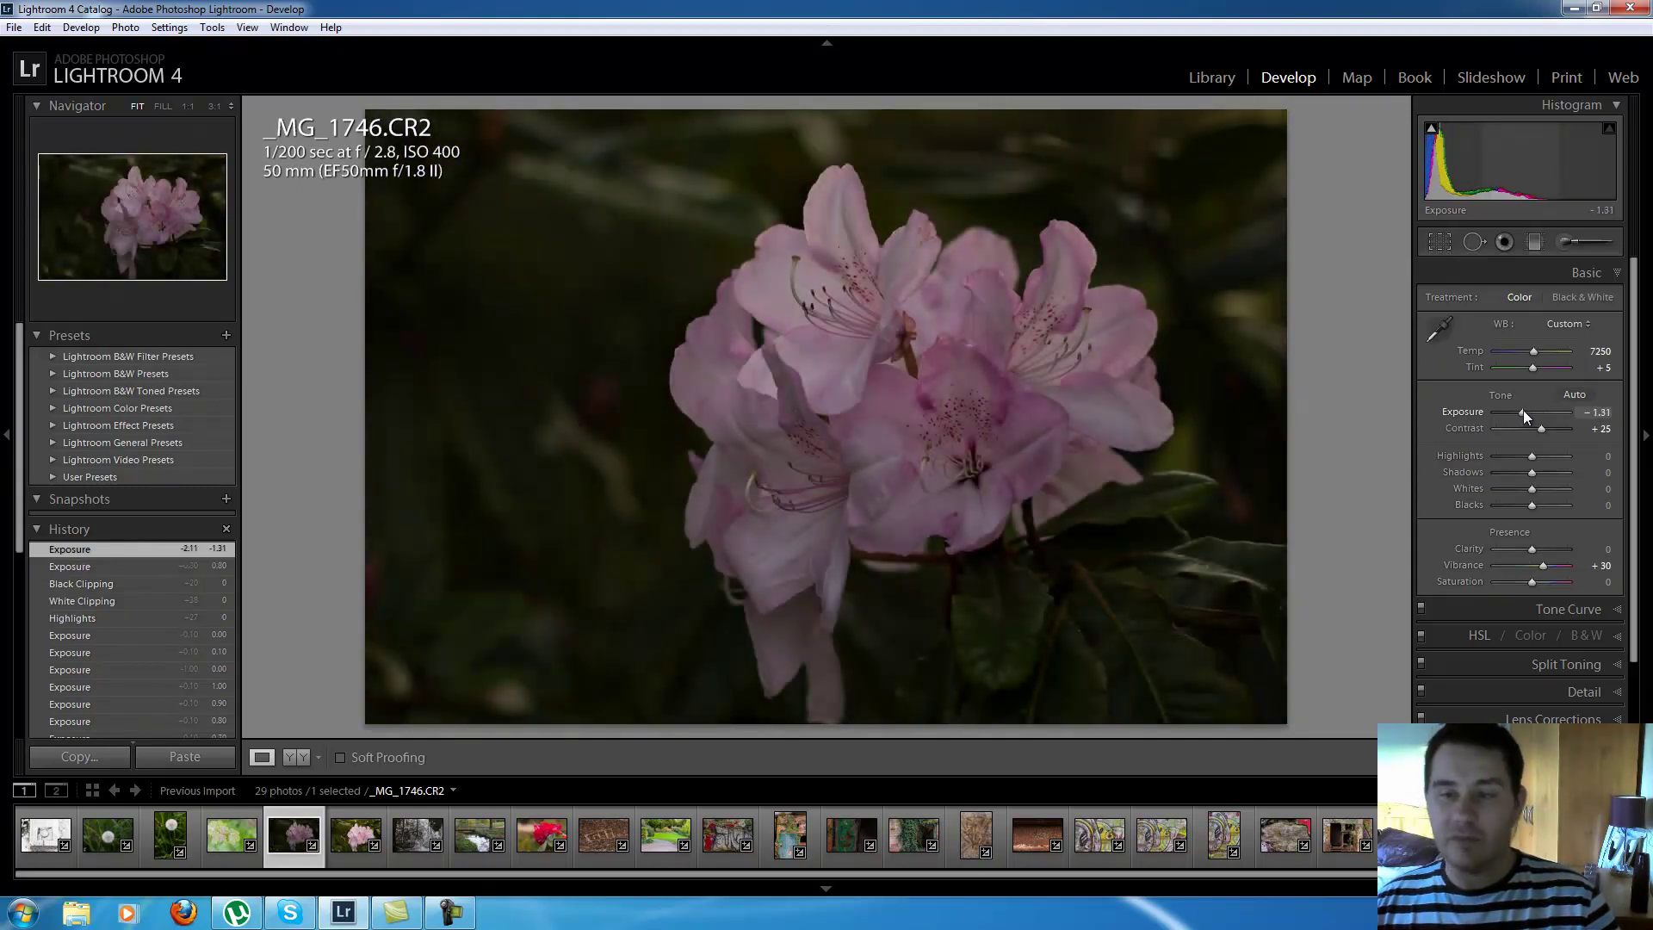
{"action": "double_click", "coordinate": [1523, 414]}
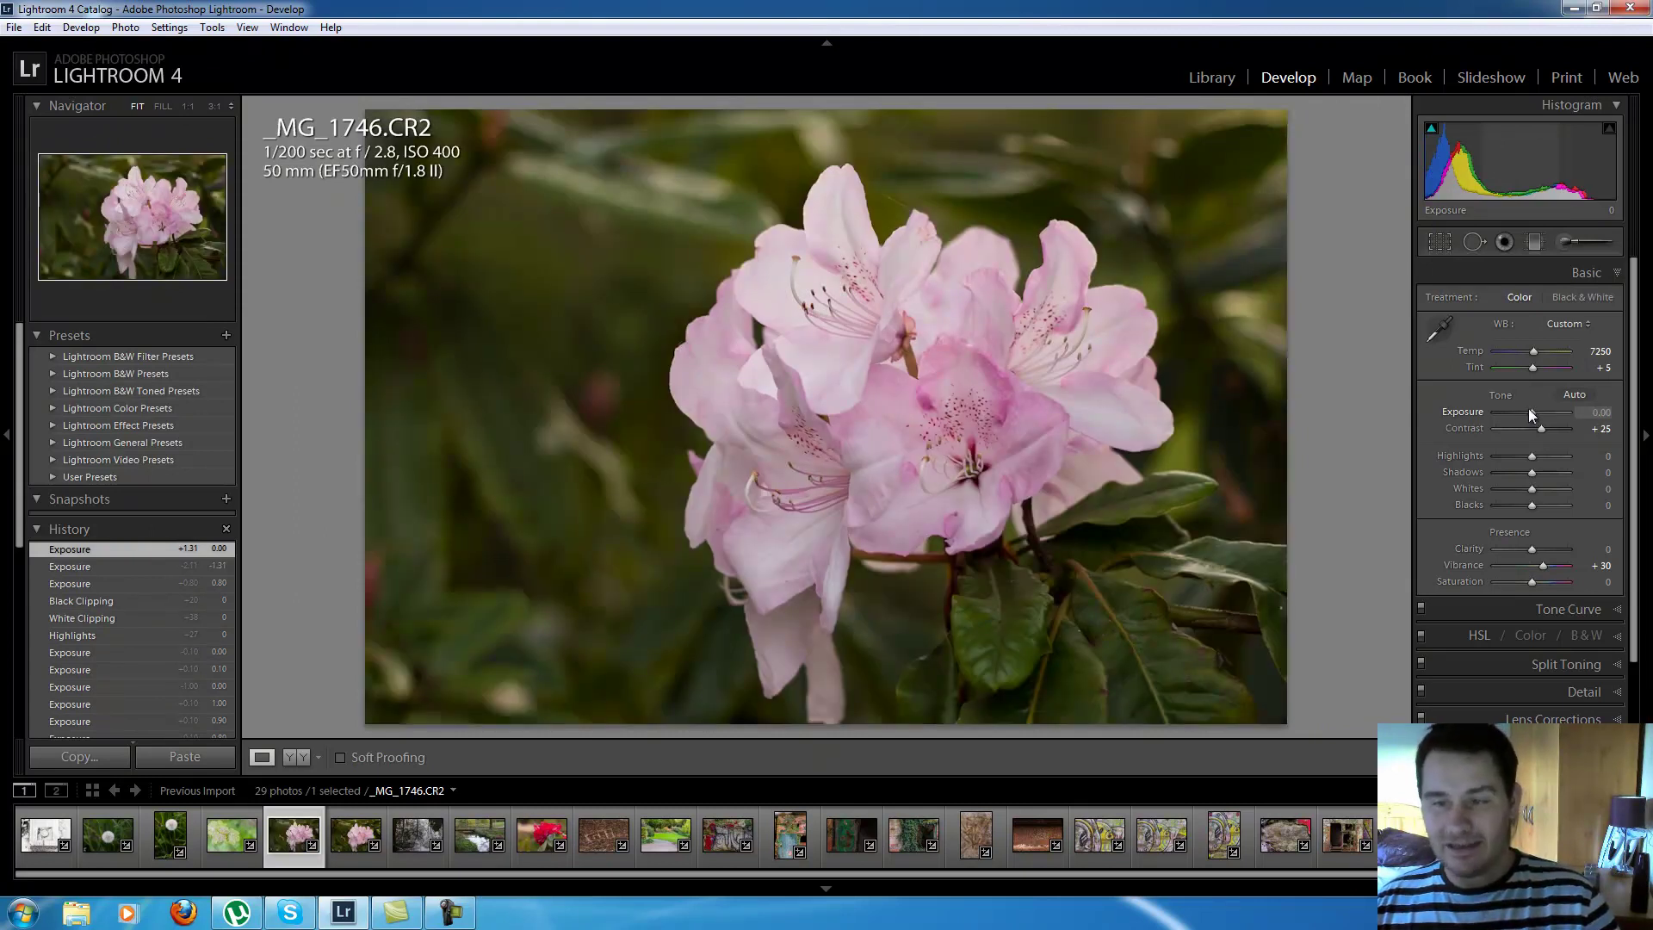
{"action": "left_click_drag", "start_coordinate": [1533, 412], "coordinate": [1538, 416]}
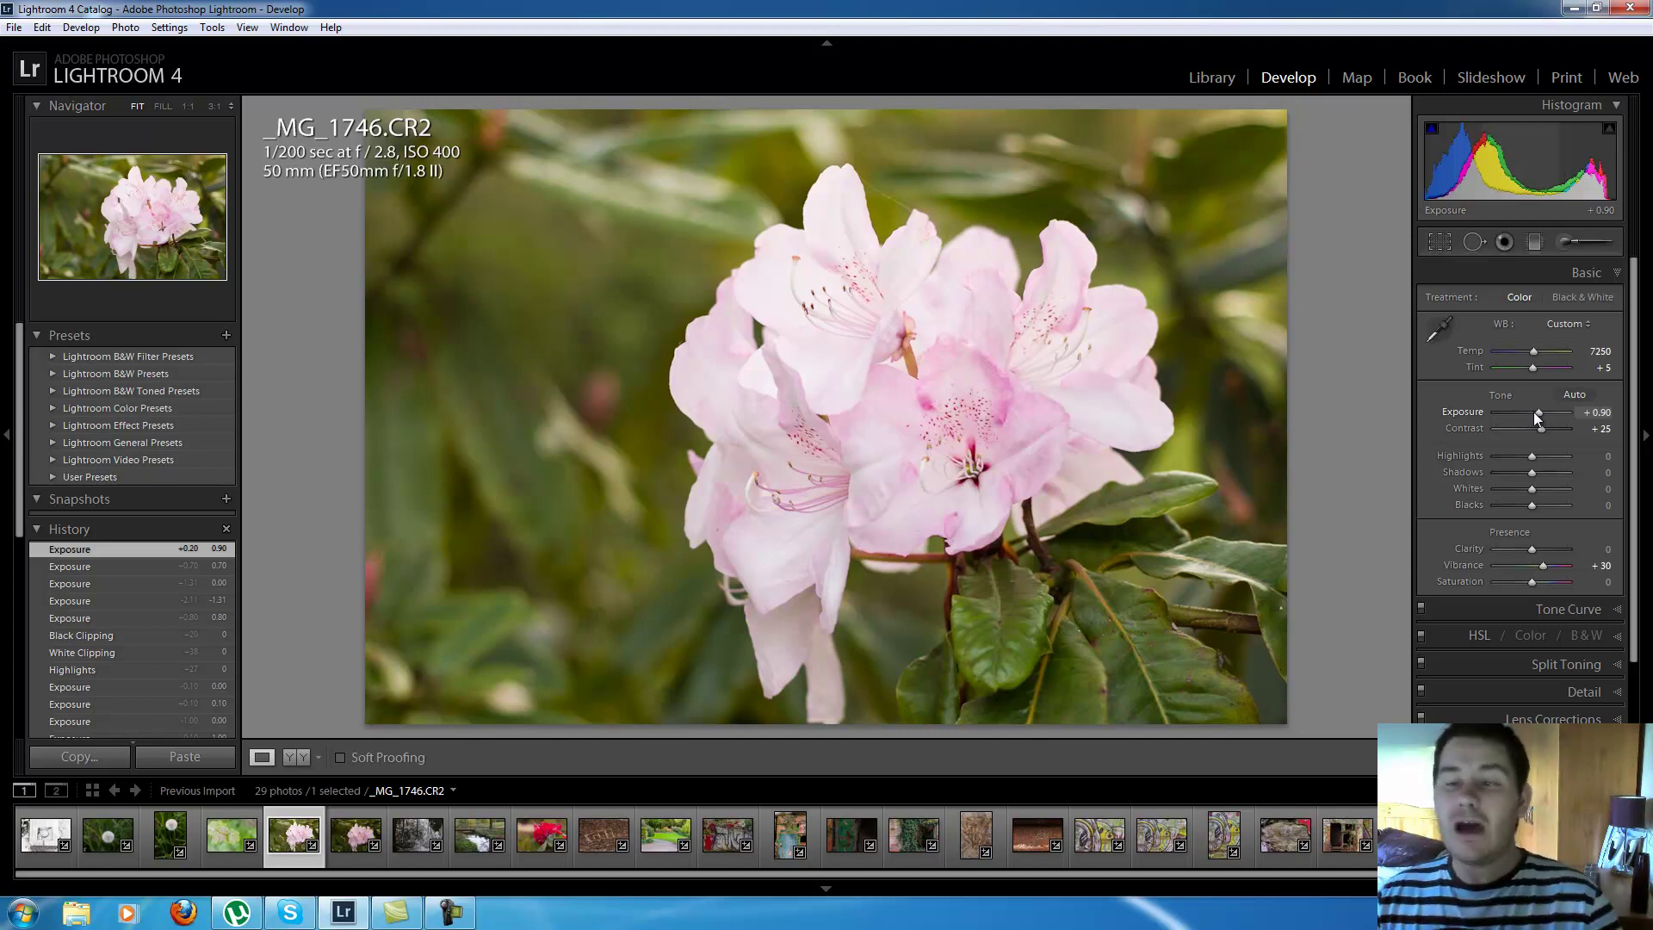
- Reset exposure, then set highlights -40, vibrance +60, blacks -14 and raise contrast
{"action": "double_click", "coordinate": [1537, 417]}
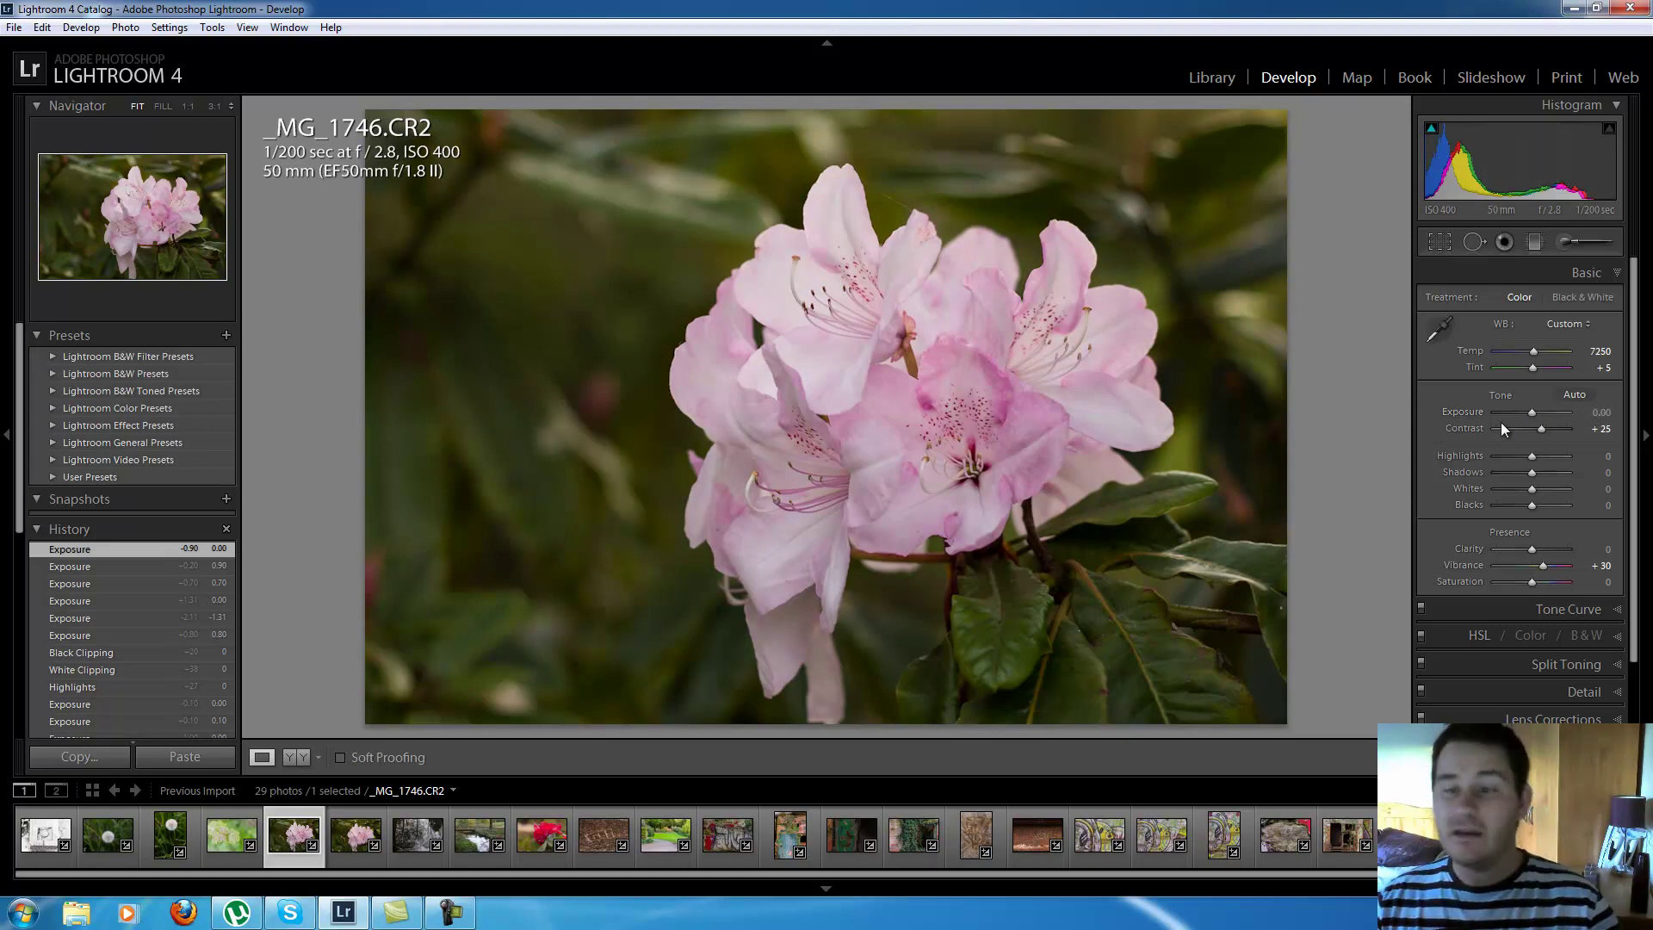
{"action": "left_click_drag", "start_coordinate": [1533, 457], "coordinate": [1517, 489]}
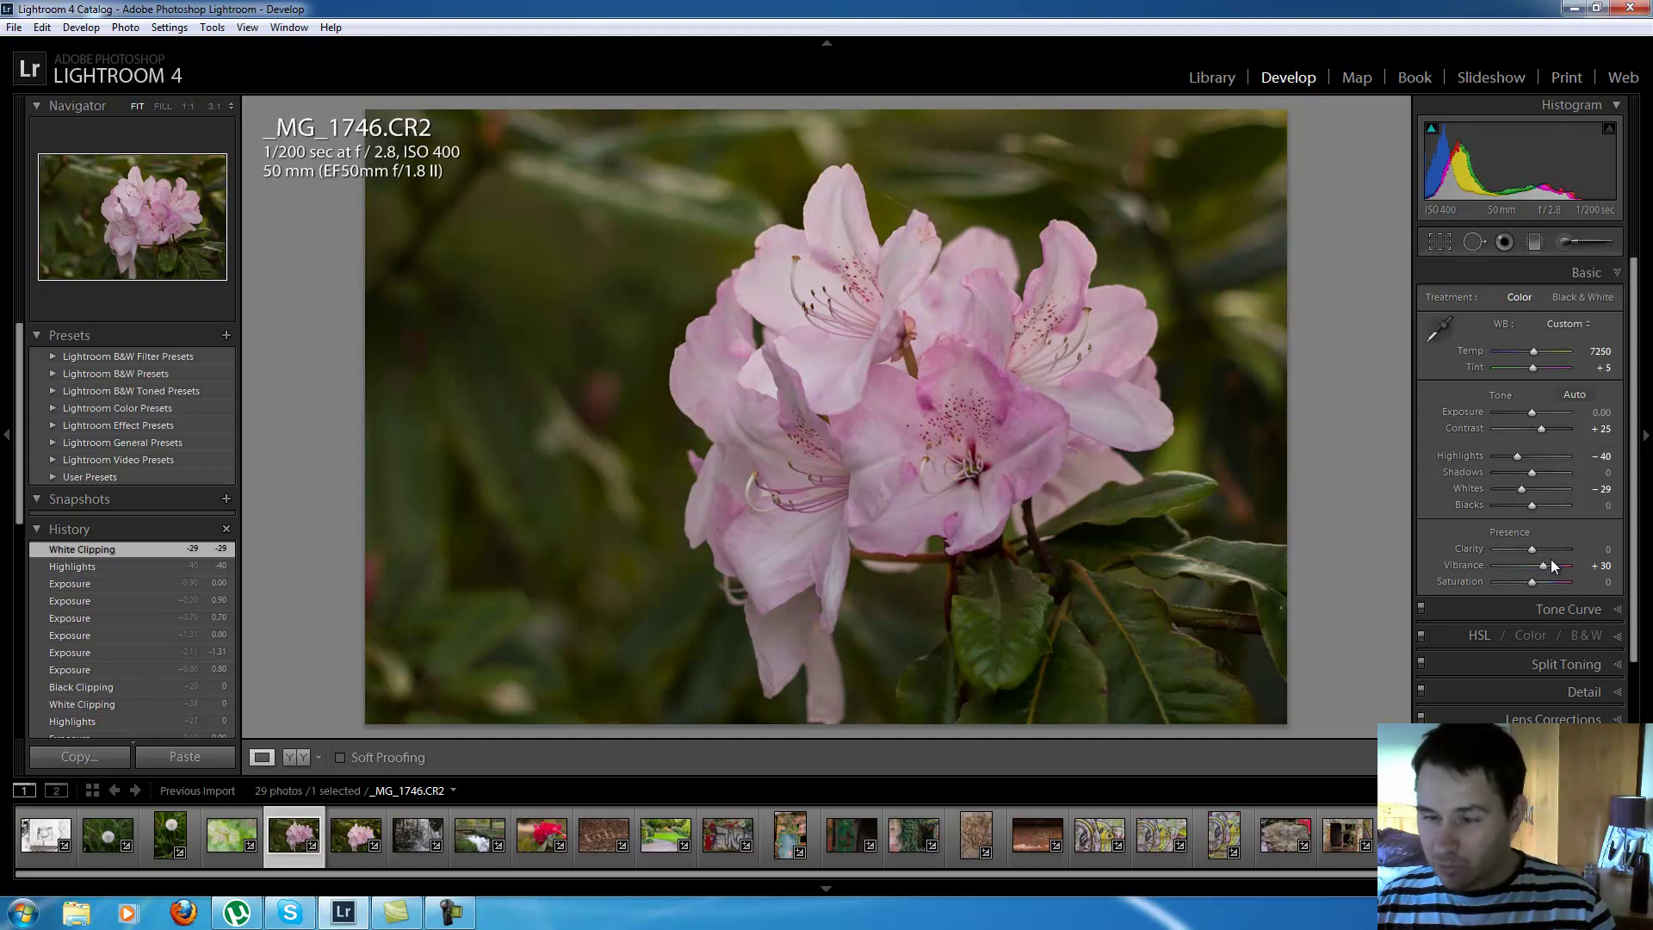
{"action": "left_click_drag", "start_coordinate": [1538, 565], "coordinate": [1553, 566]}
{"action": "left_click_drag", "start_coordinate": [1531, 504], "coordinate": [1526, 504]}
{"action": "left_click_drag", "start_coordinate": [1541, 429], "coordinate": [1550, 427]}
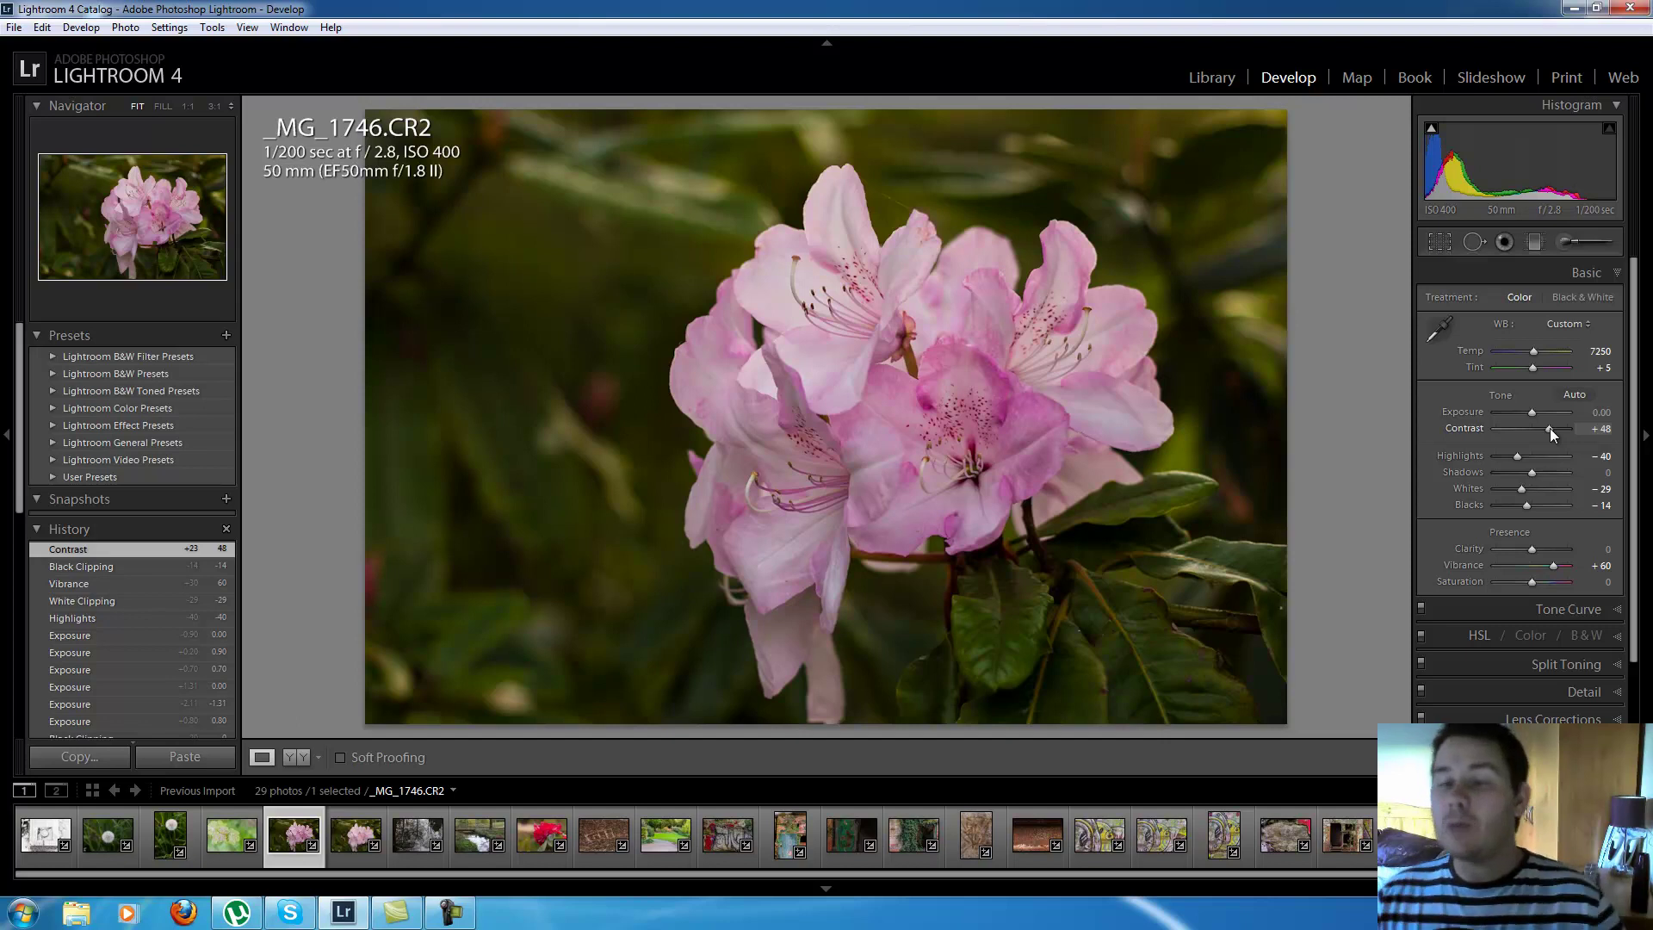
- Try exposure at +0.30, then reset and settle on a slight lift of about +0.10
{"action": "left_click_drag", "start_coordinate": [1532, 412], "coordinate": [1535, 417]}
{"action": "key", "text": "Right"}
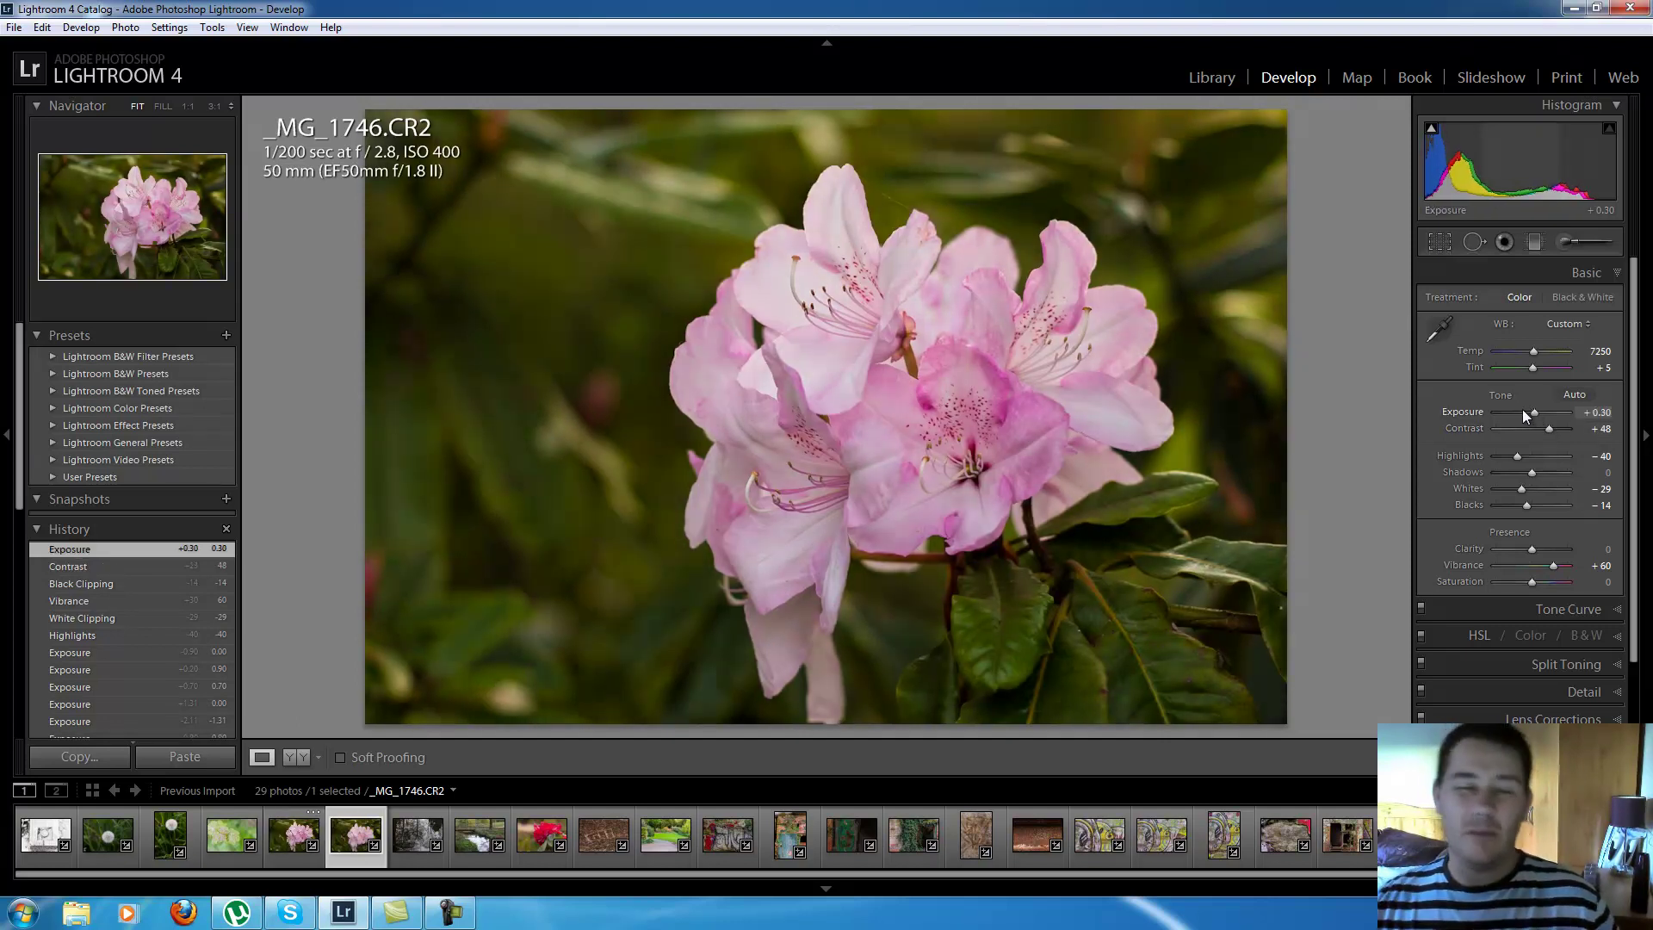
{"action": "key", "text": "Left"}
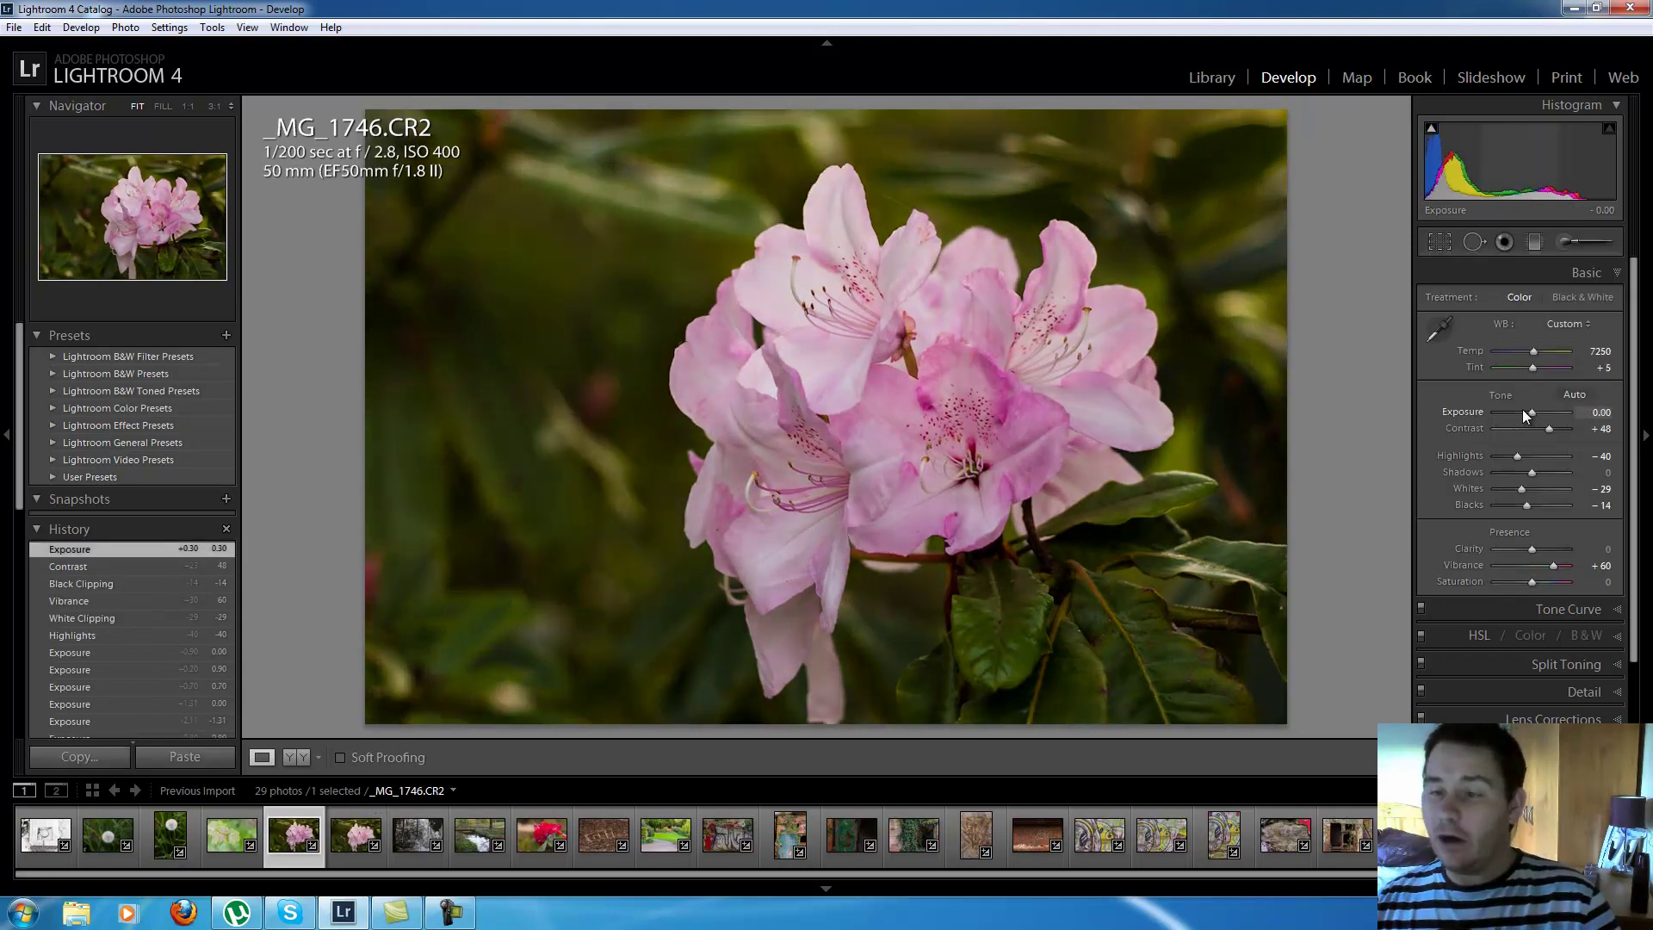
{"action": "double_click", "coordinate": [1525, 416]}
{"action": "left_click_drag", "start_coordinate": [1524, 416], "coordinate": [1525, 416]}
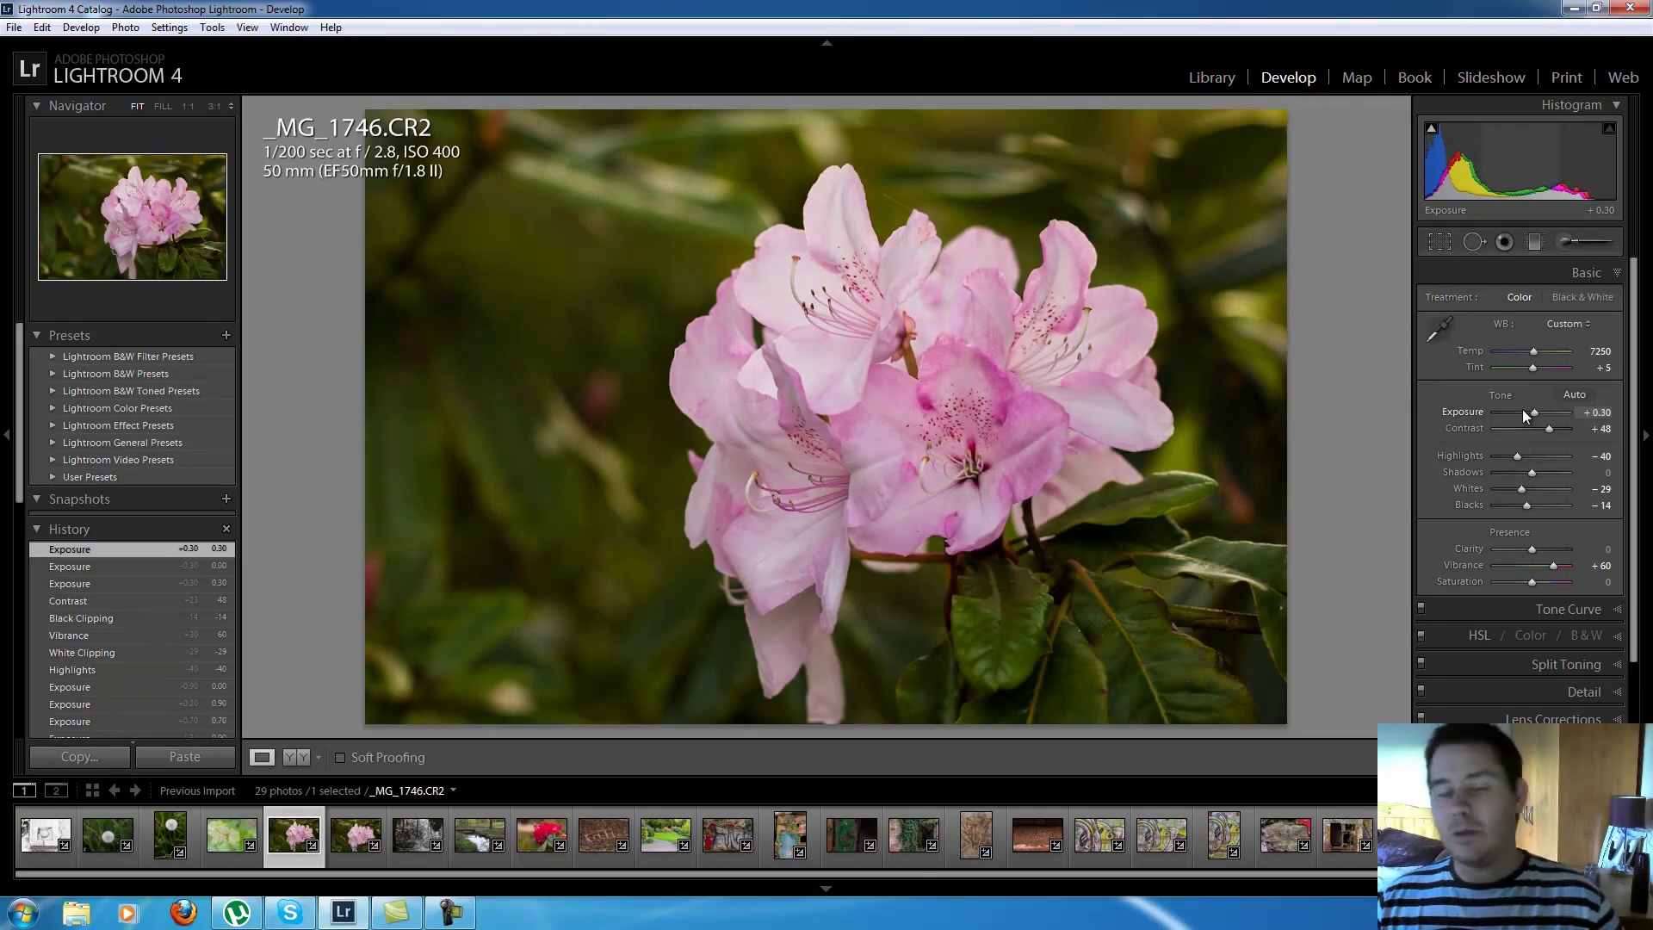
{"action": "left_click_drag", "start_coordinate": [1524, 416], "coordinate": [1523, 416]}
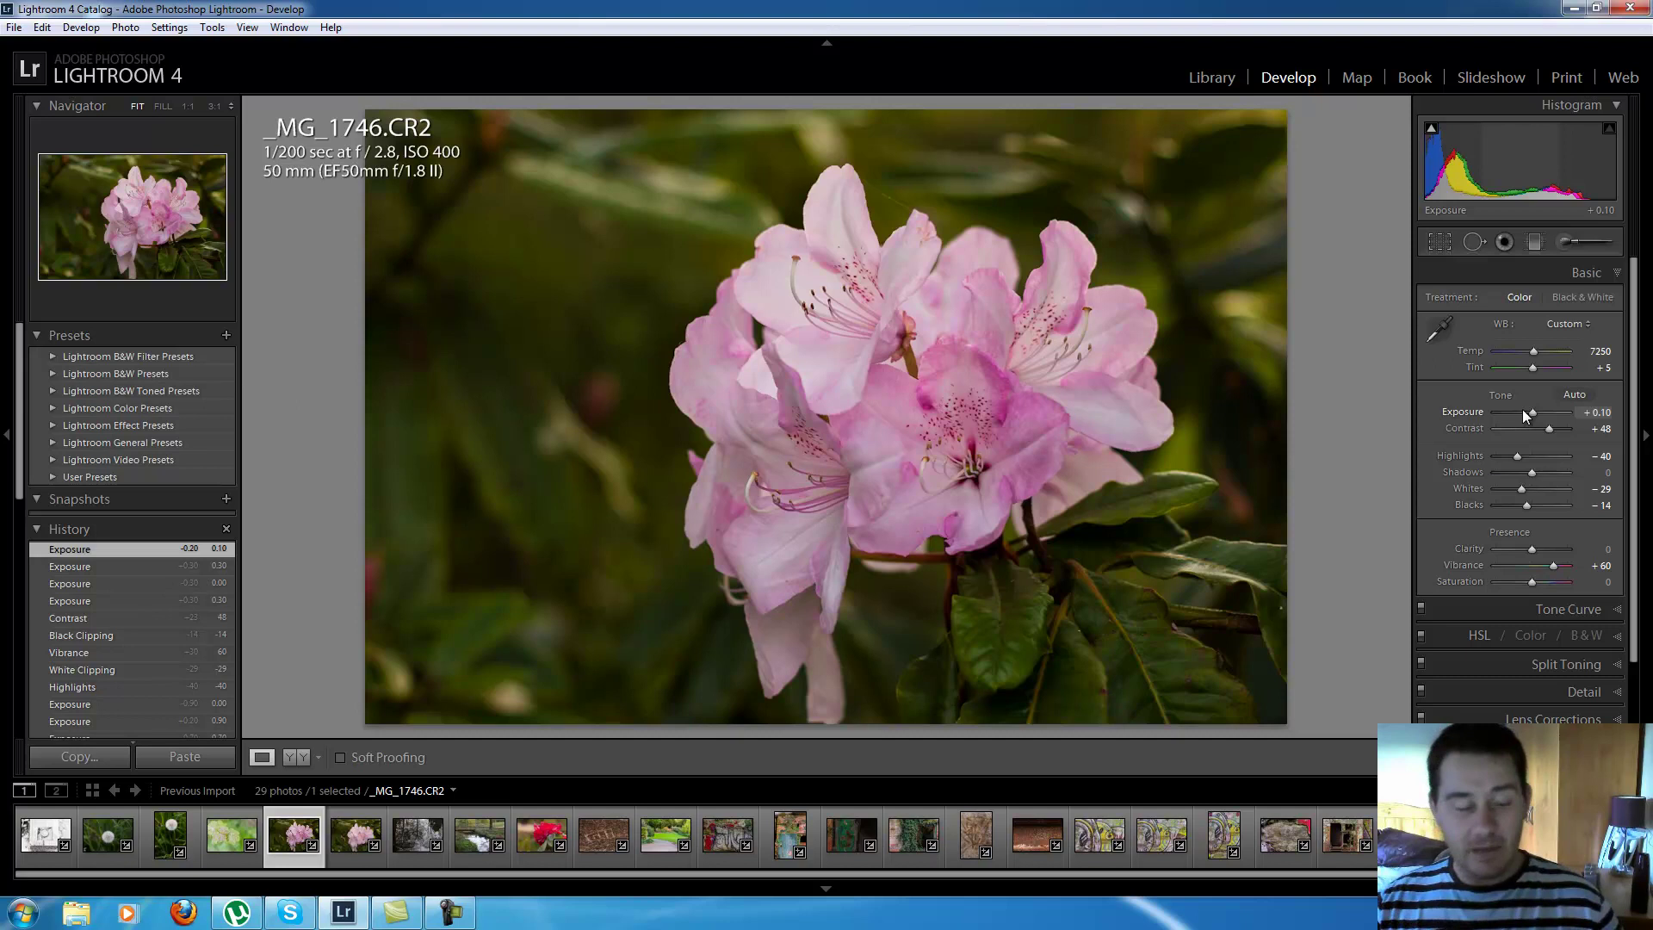
- Move to the pond-and-bridge photo _MG_1753, darken exposure to -0.70, then return it to 0
{"action": "key", "text": "Right"}
{"action": "key", "text": "Right"}
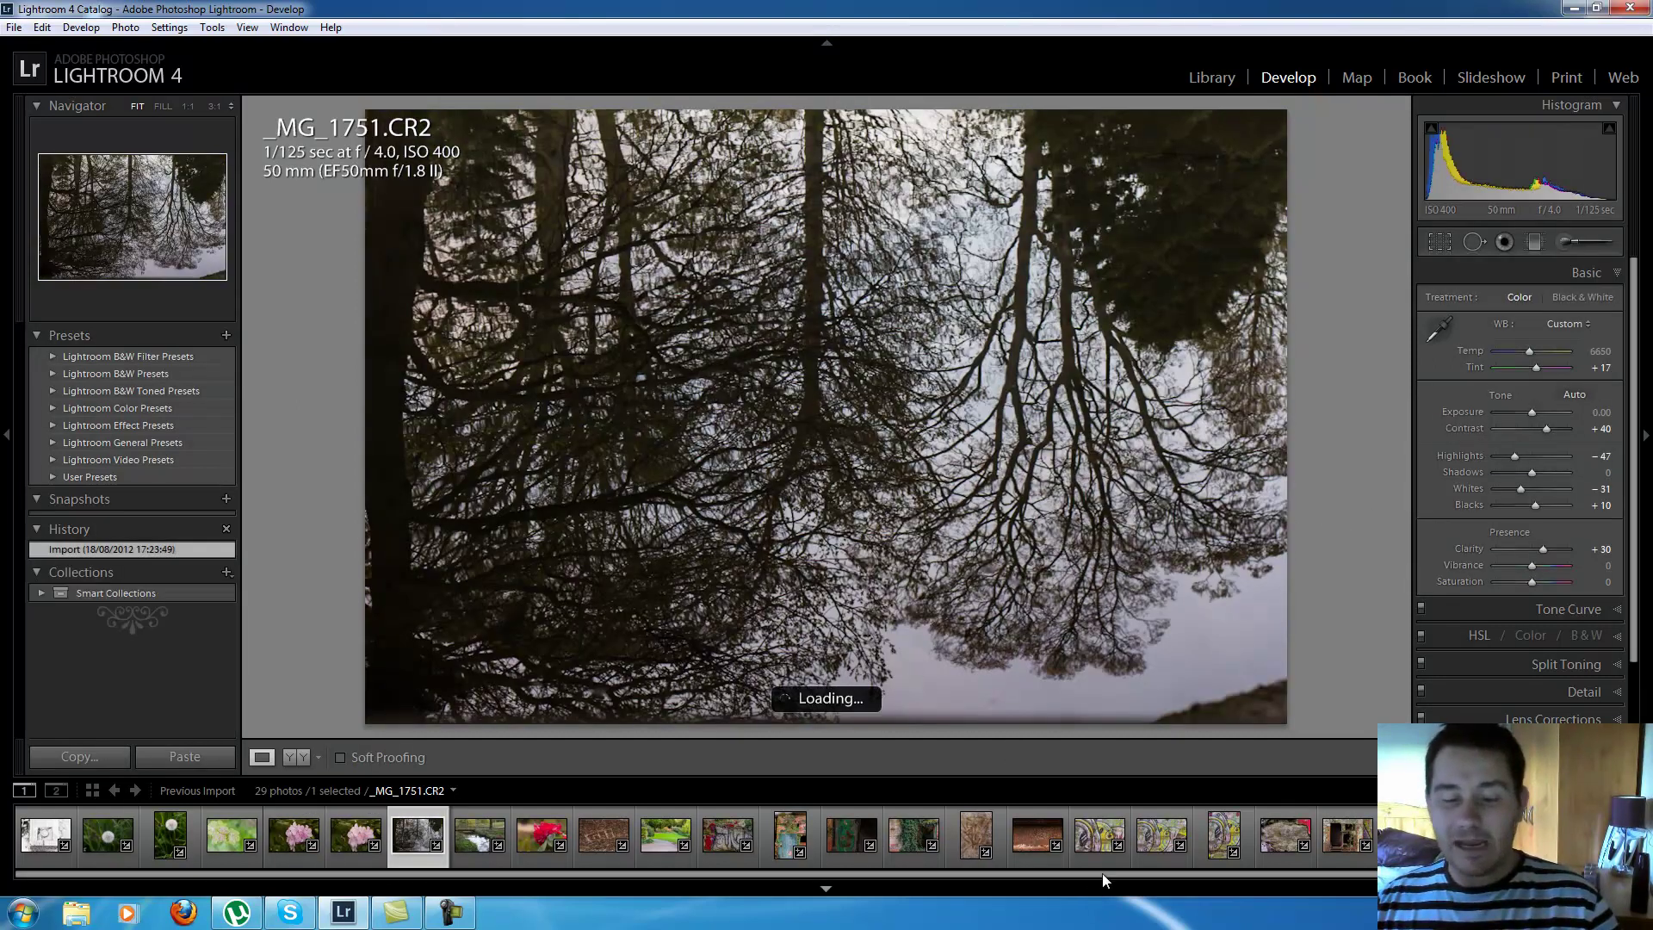
{"action": "key", "text": "Right"}
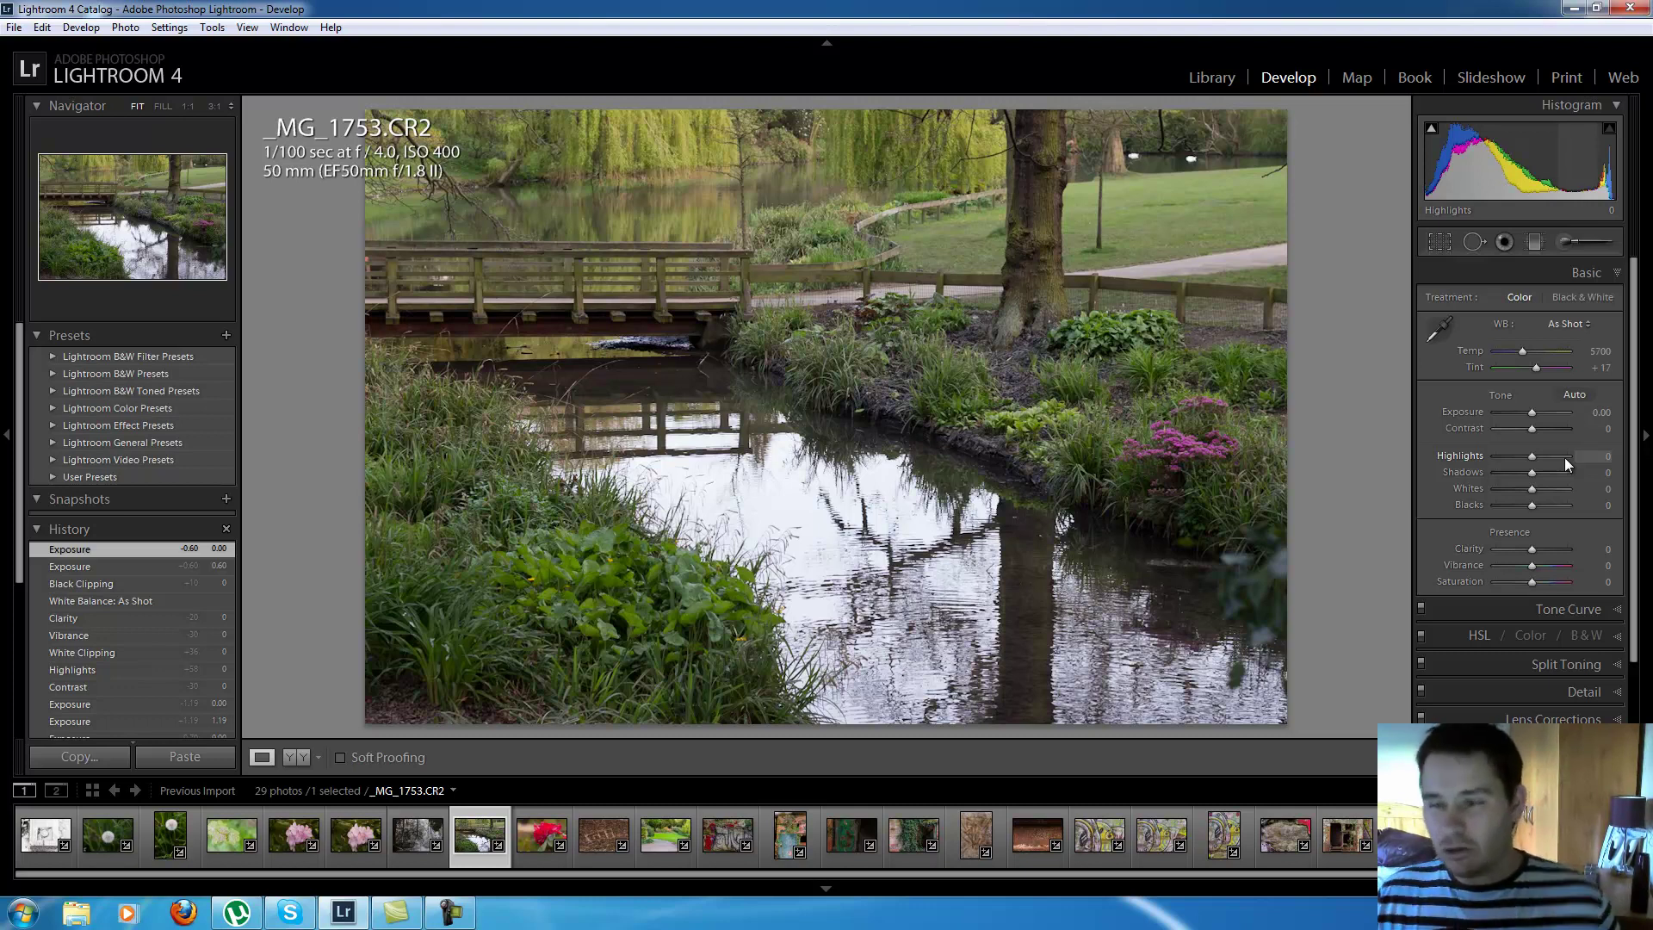
{"action": "left_click_drag", "start_coordinate": [1532, 413], "coordinate": [1527, 418]}
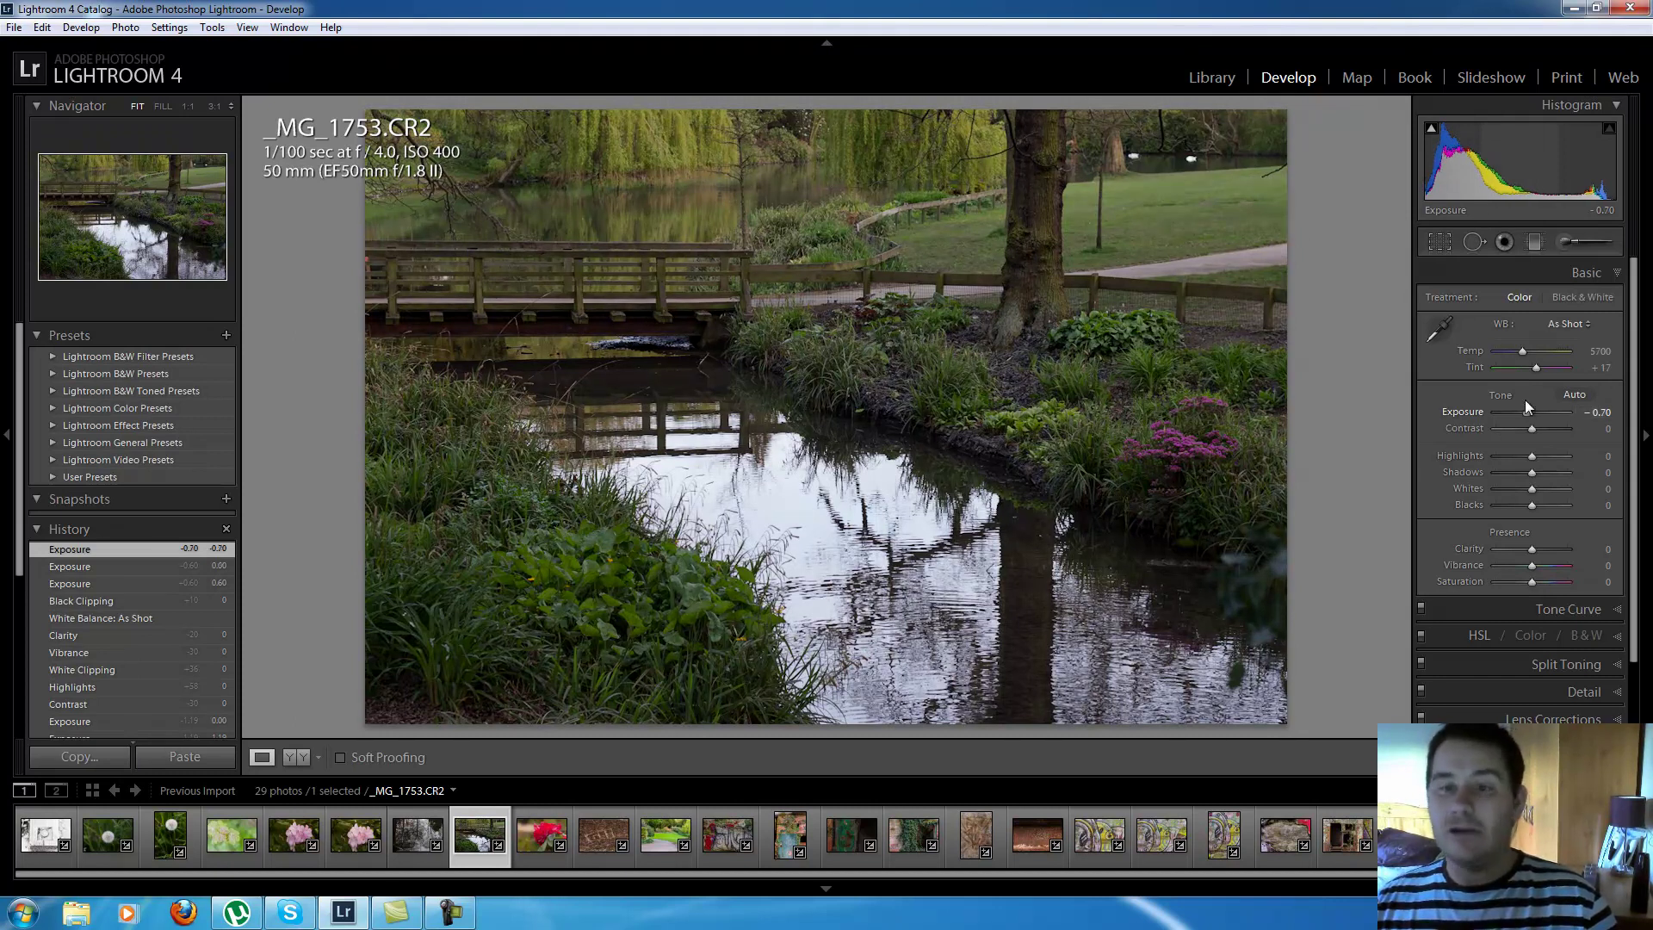
{"action": "mouse_move", "coordinate": [1433, 138]}
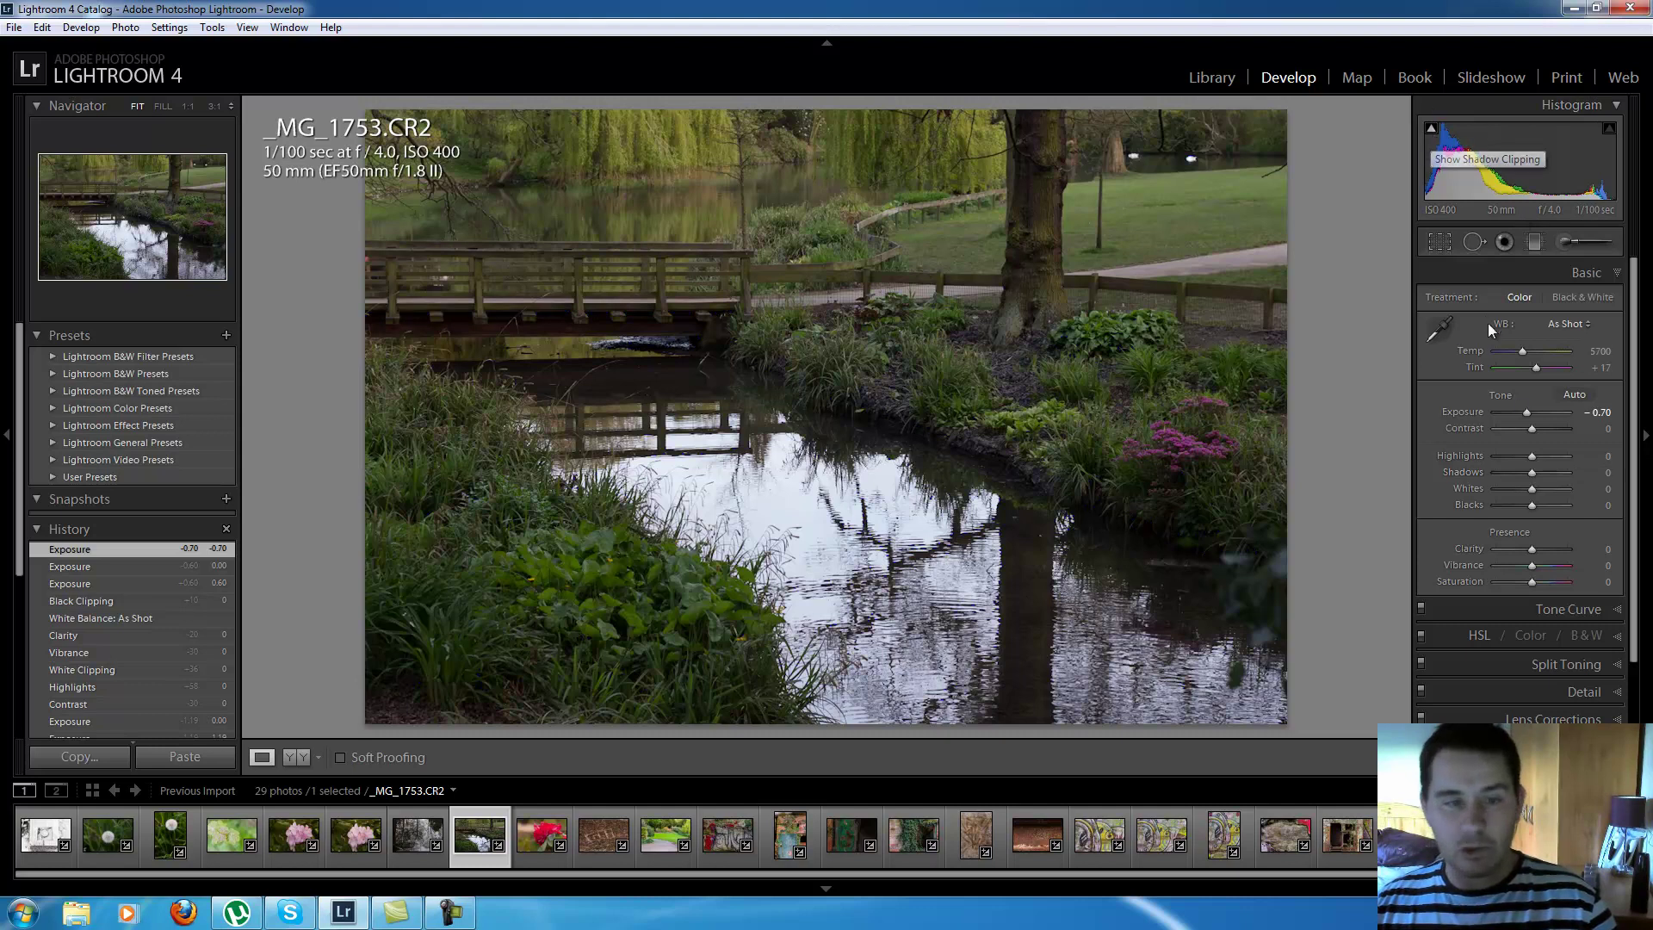
{"action": "left_click_drag", "start_coordinate": [1526, 419], "coordinate": [1532, 415]}
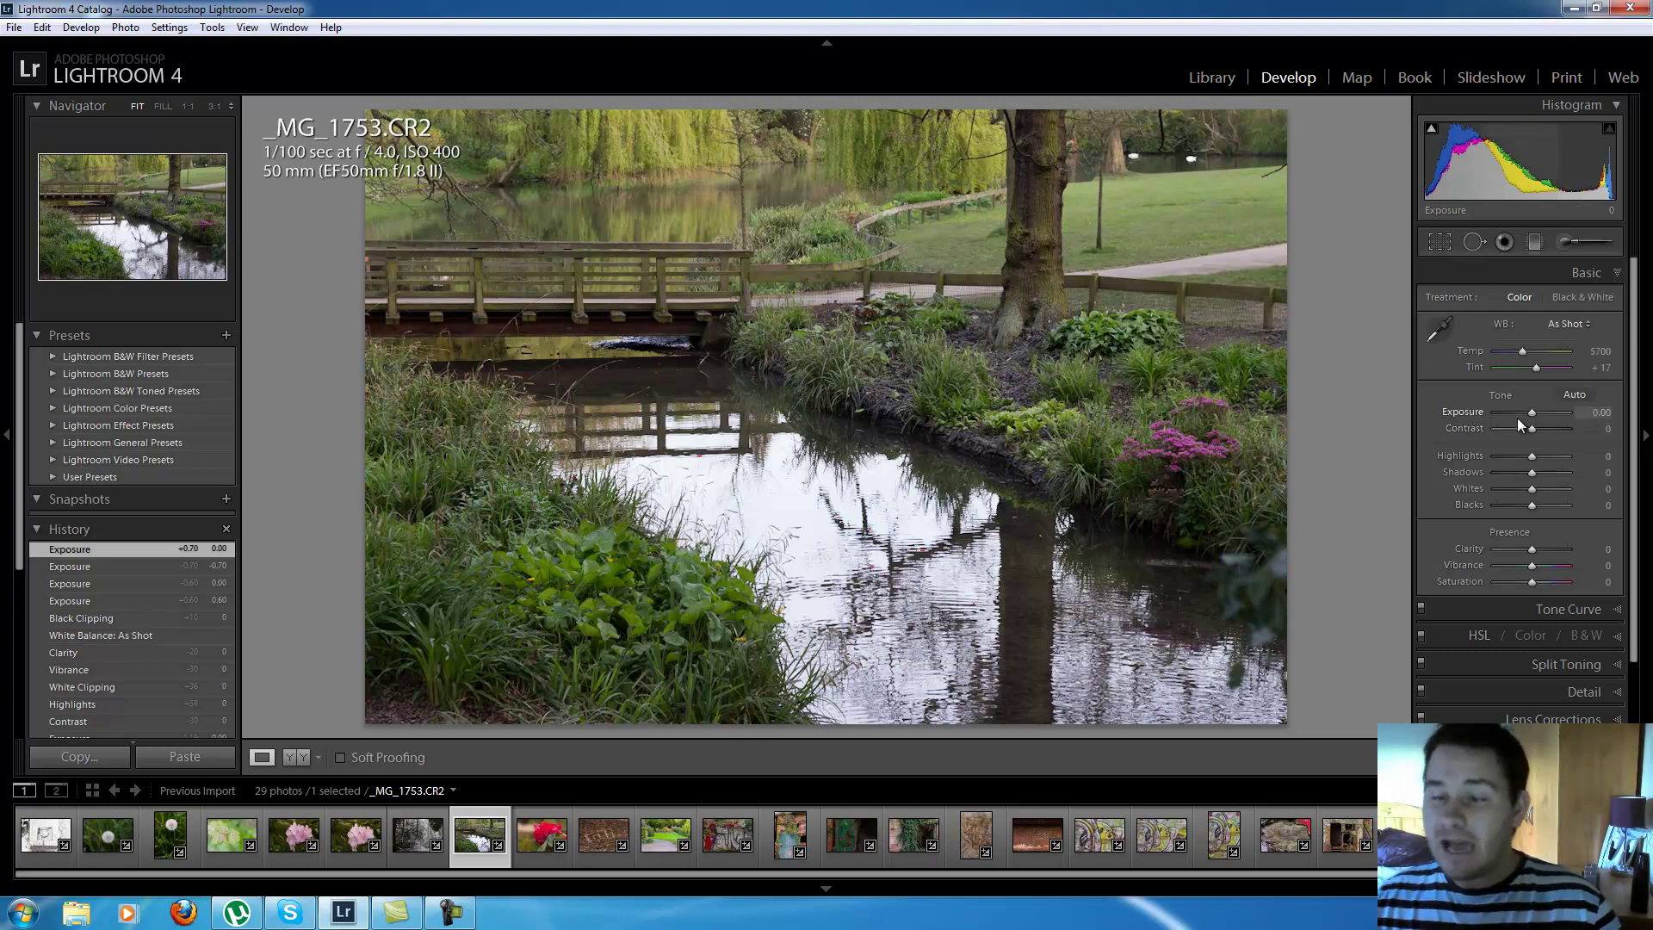
{"action": "left_click_drag", "start_coordinate": [1541, 416], "coordinate": [1542, 416]}
{"action": "key", "text": "Up"}
{"action": "key", "text": "Up"}
{"action": "key", "text": "Up"}
{"action": "key", "text": "Up"}
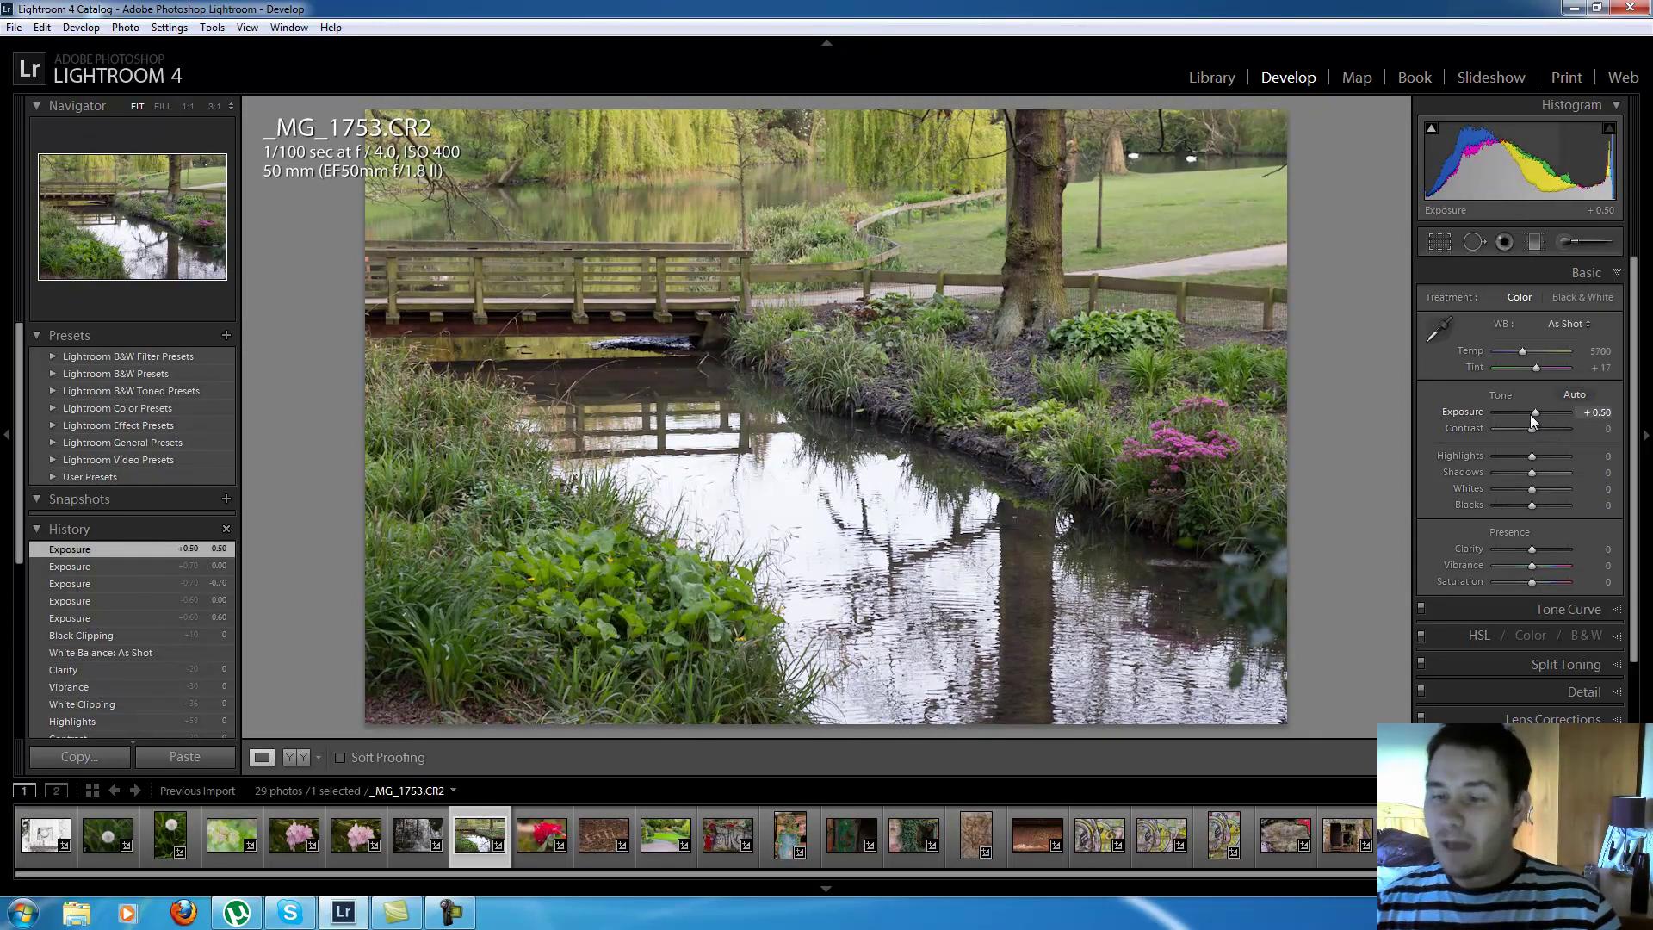
{"action": "double_click", "coordinate": [1531, 415]}
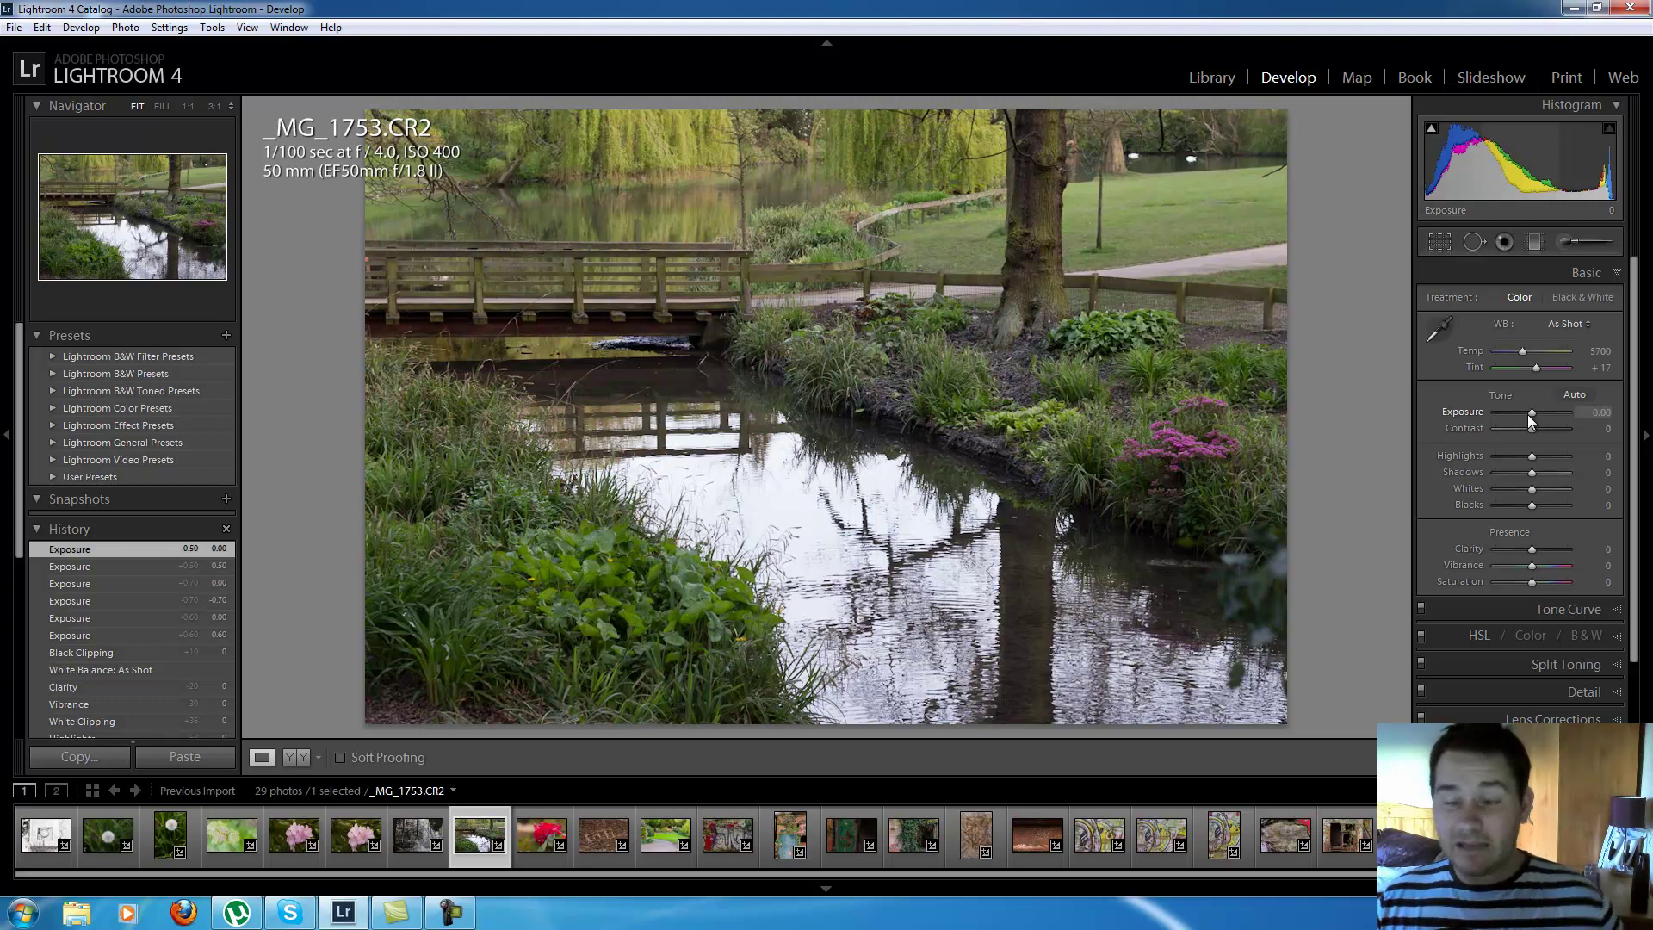
- Open _MG_1748 and lower its exposure from +0.90 to +0.80, then down to about +0.10
{"action": "left_click", "coordinate": [370, 847]}
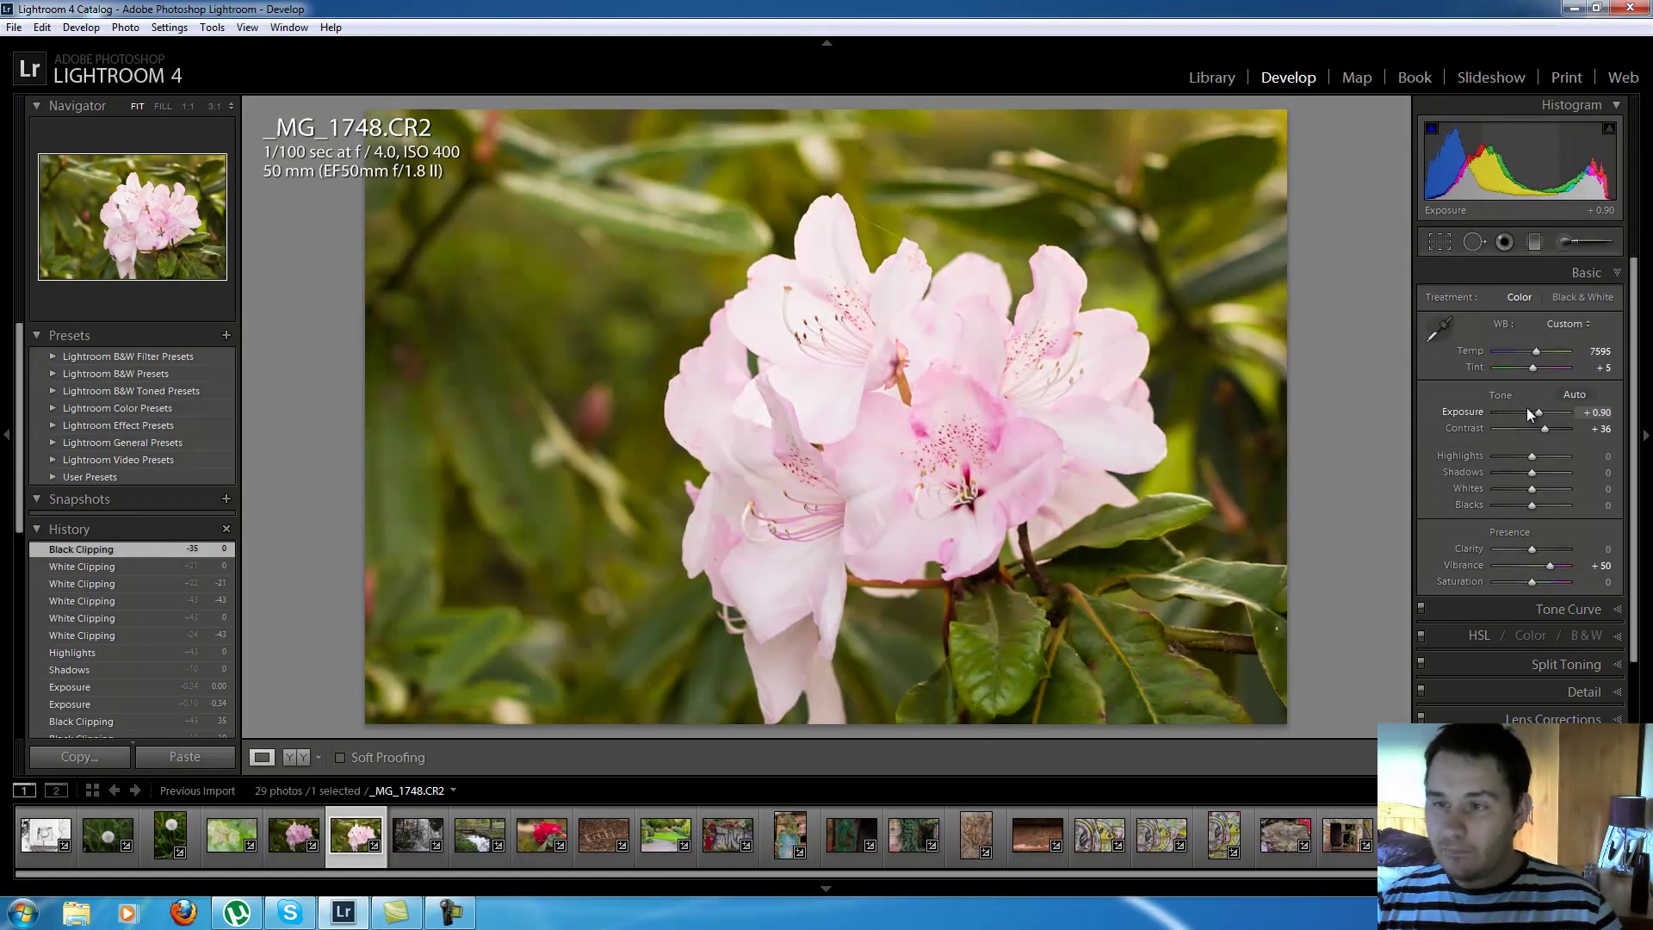
{"action": "key", "text": "Down"}
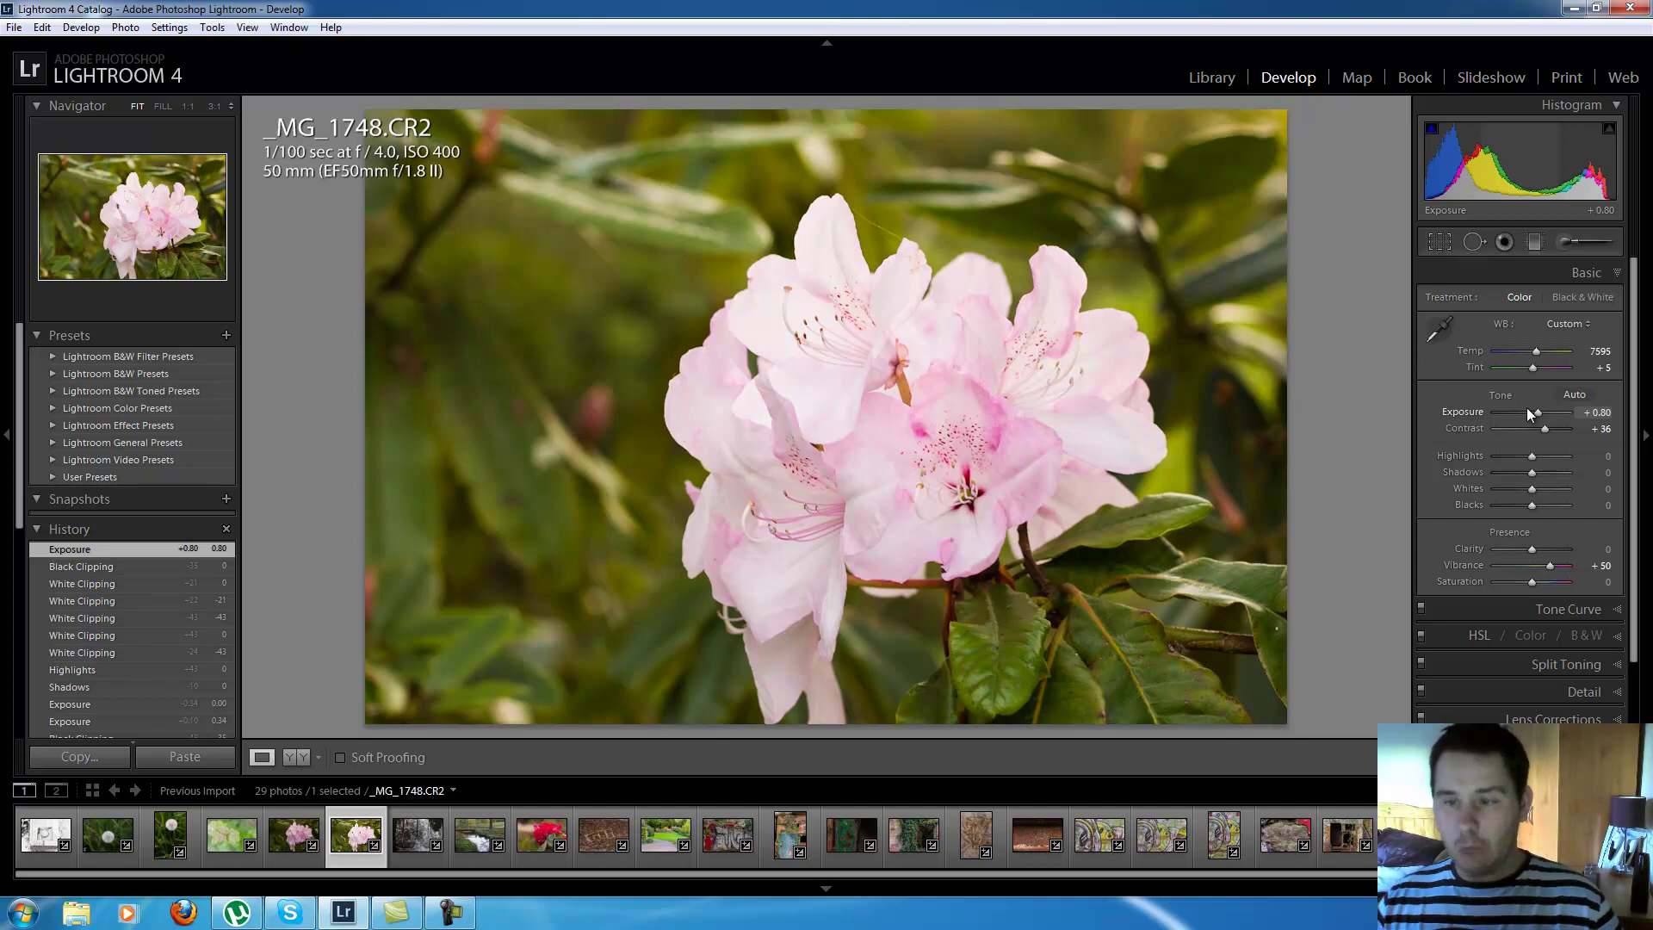
{"action": "double_click", "coordinate": [1528, 414]}
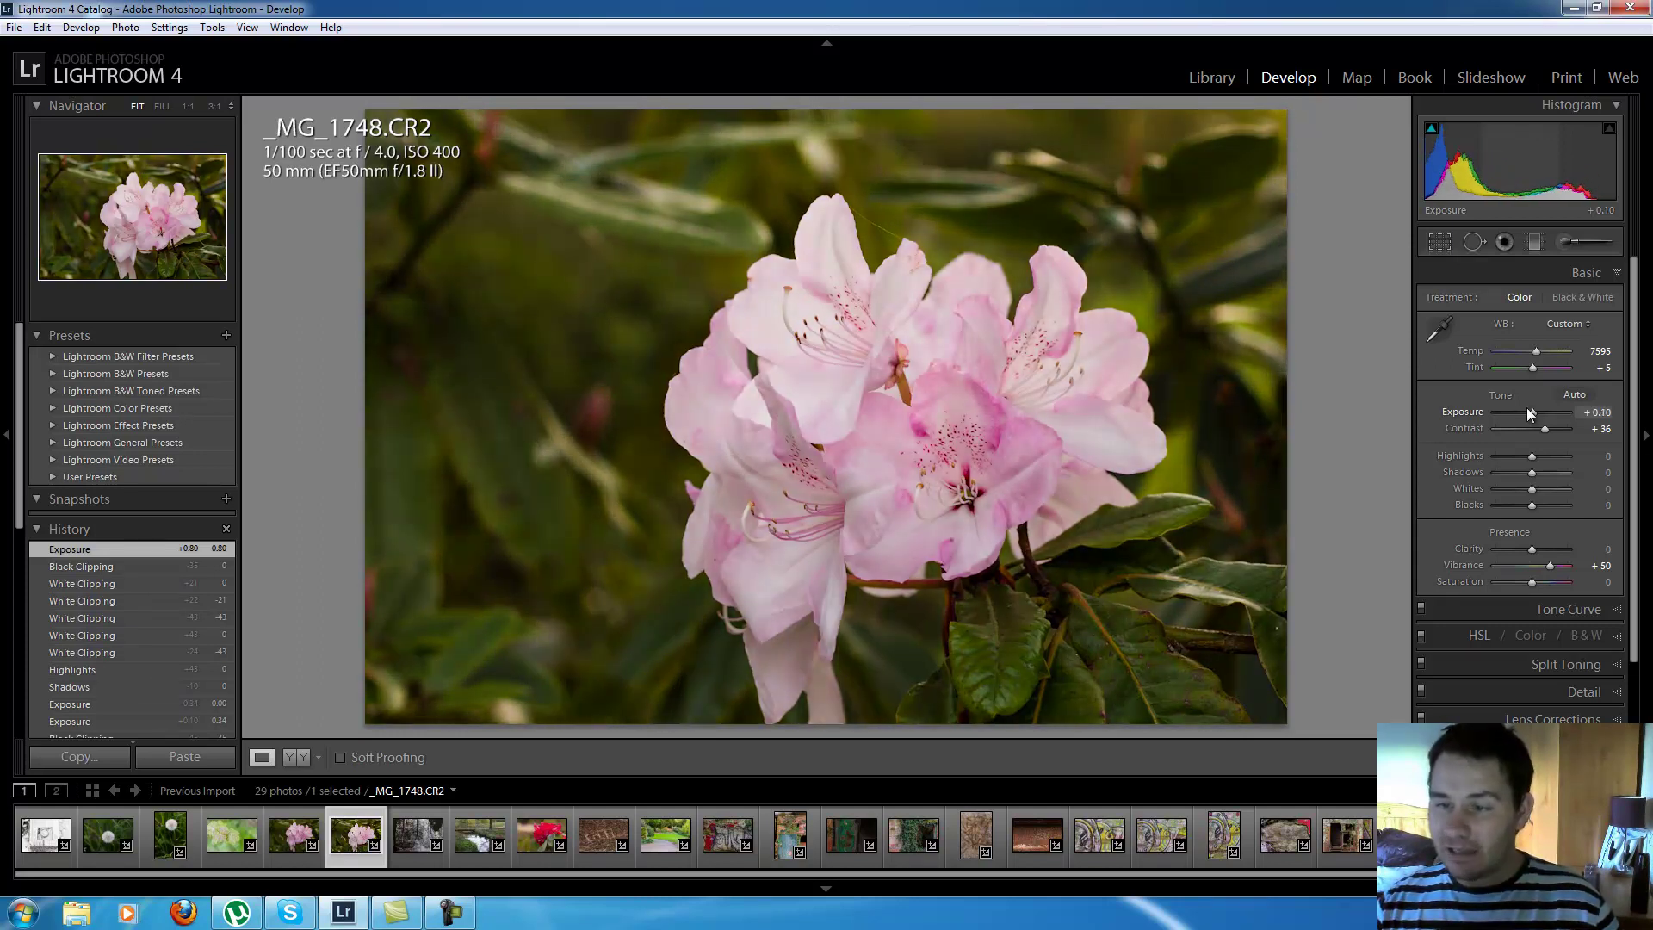
- Step past the tree reflection shot _MG_1751 and return to the rhododendron _MG_1746
{"action": "key", "text": "Right"}
{"action": "key", "text": "Right"}
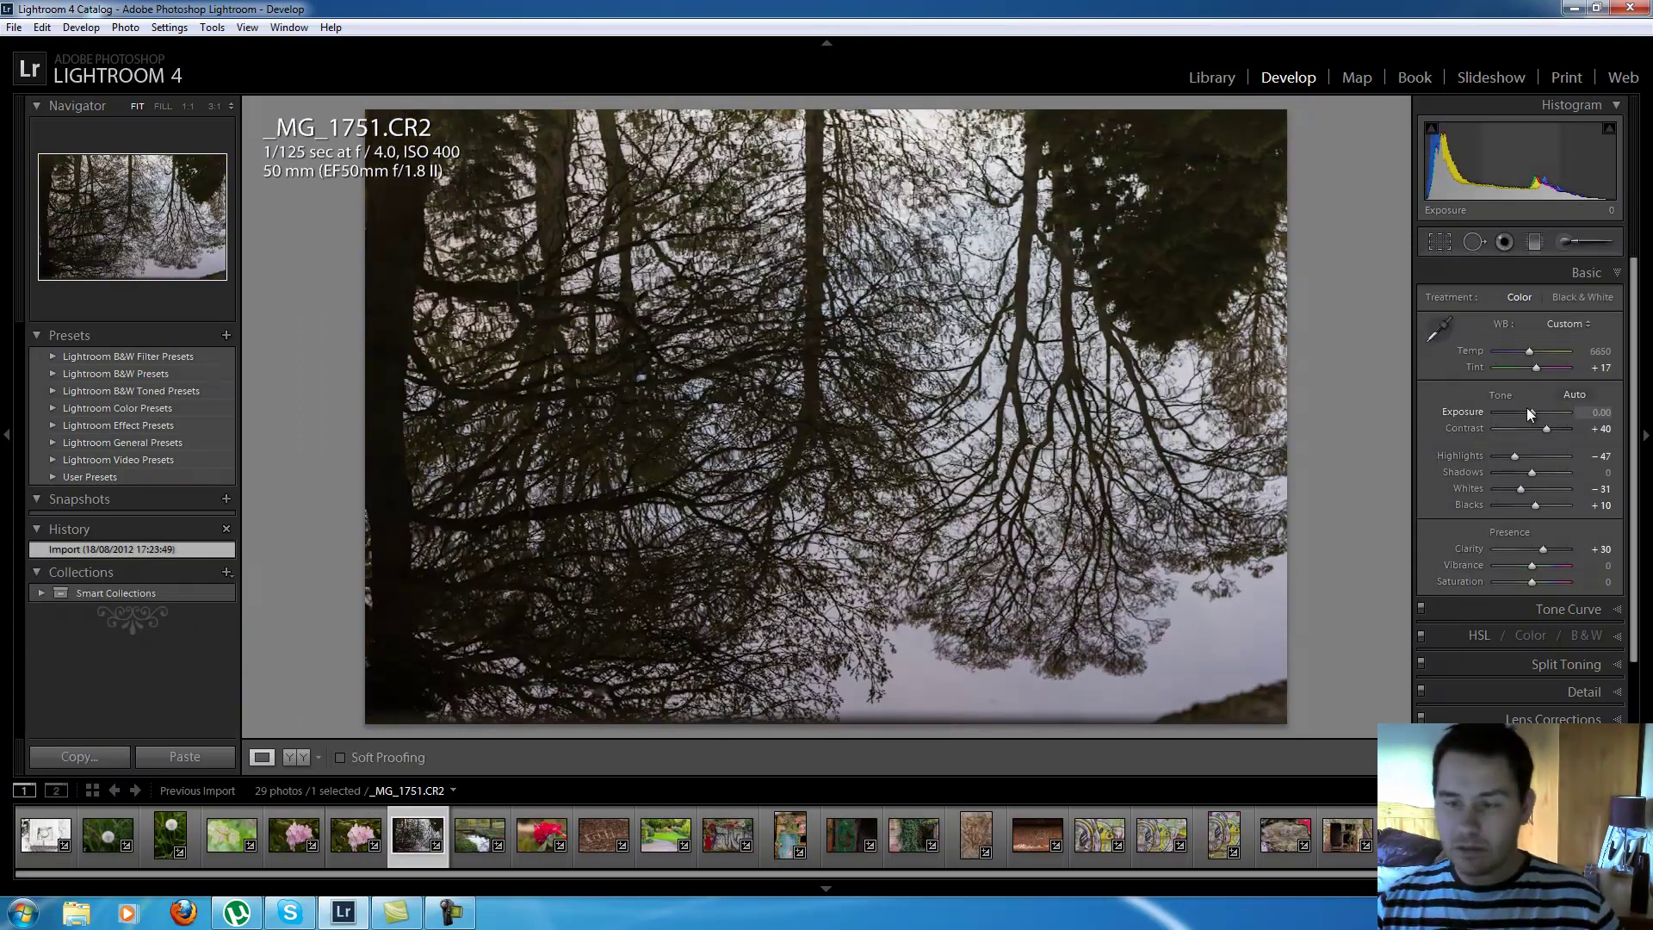
{"action": "key", "text": "Left"}
{"action": "key", "text": "Left"}
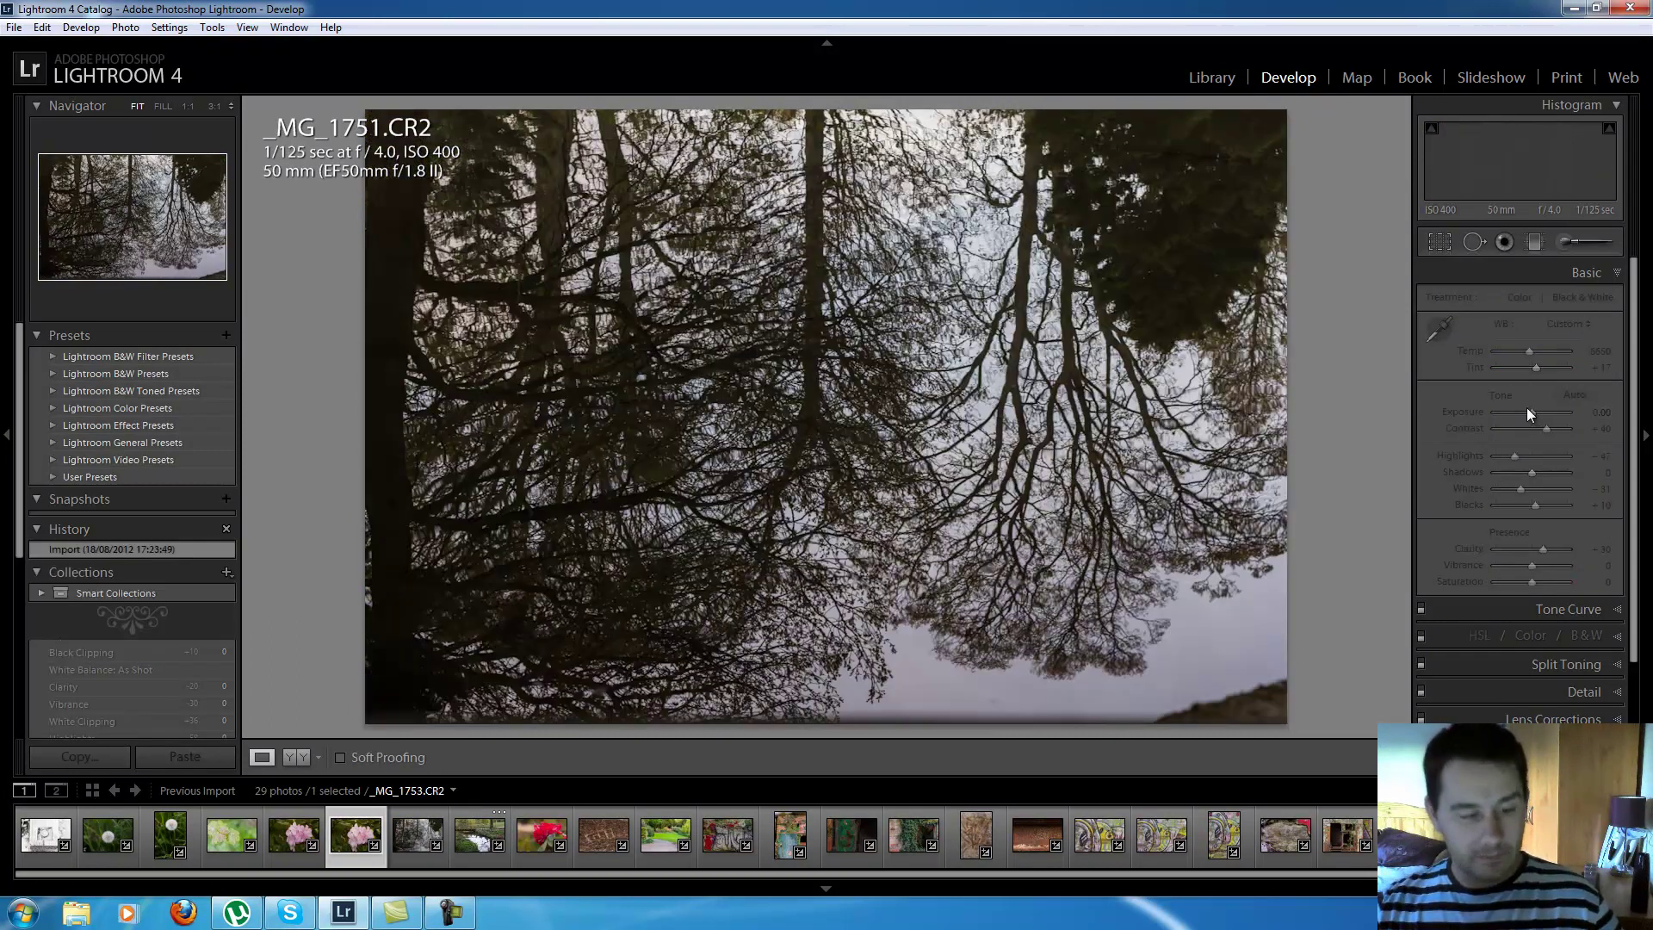
{"action": "key", "text": "Left"}
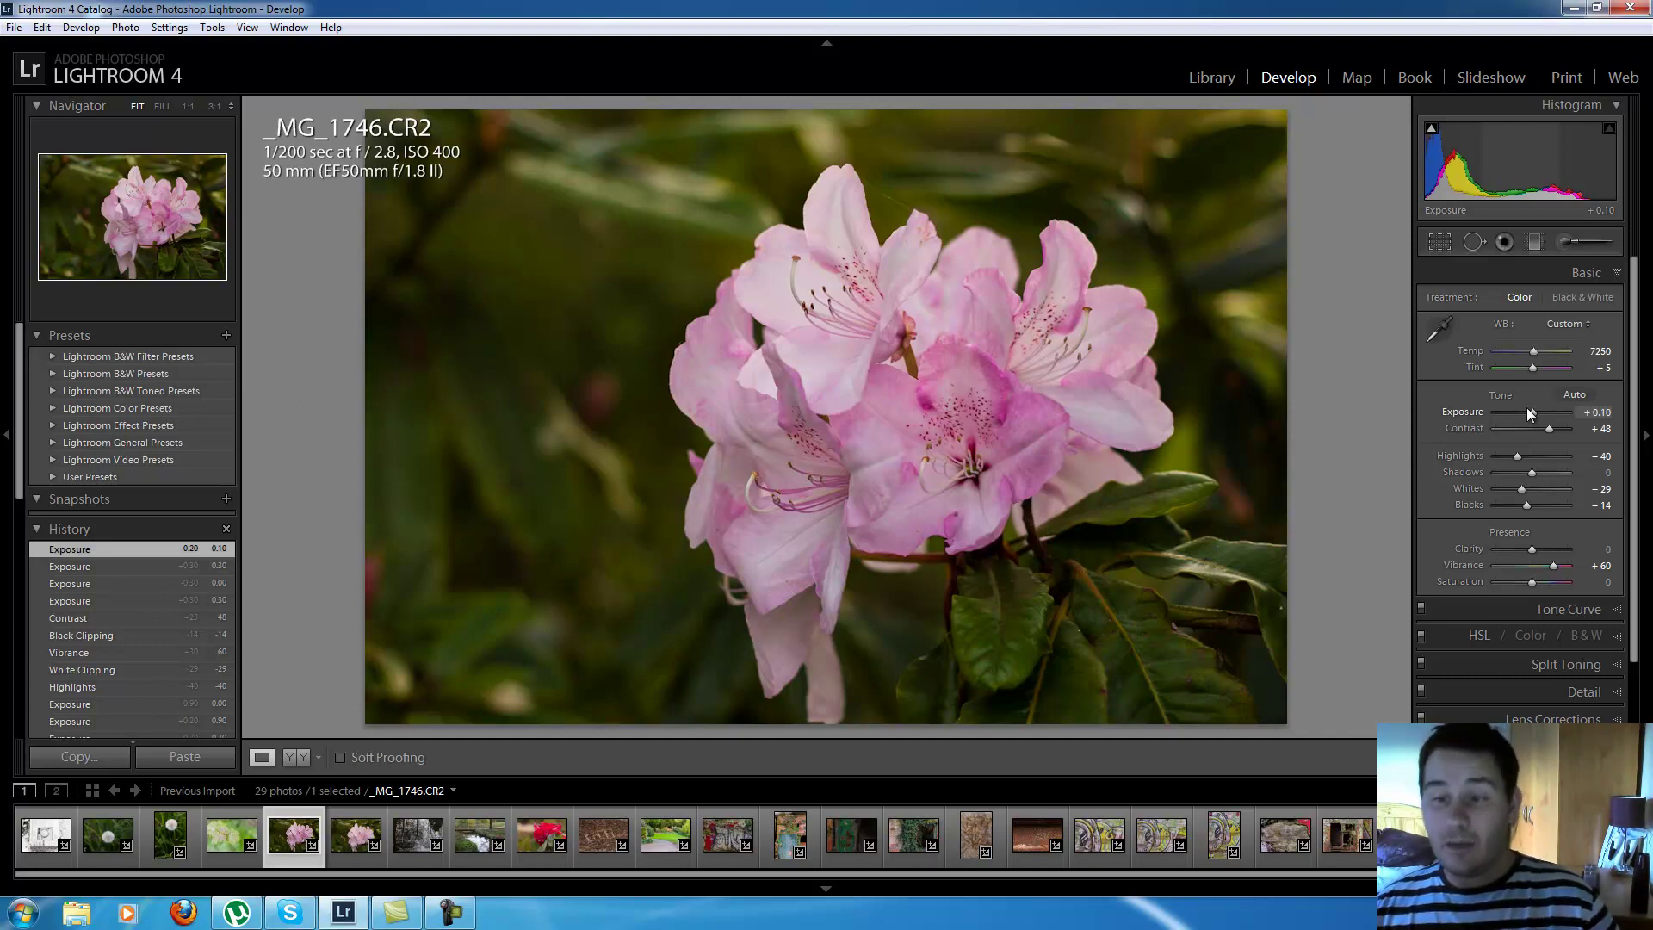
- Try exposure at +1.00 and +0.40 on _MG_1746, ending back at 0.00
{"action": "scroll", "coordinate": [1530, 414], "scroll_direction": "up", "scroll_amount": 8}
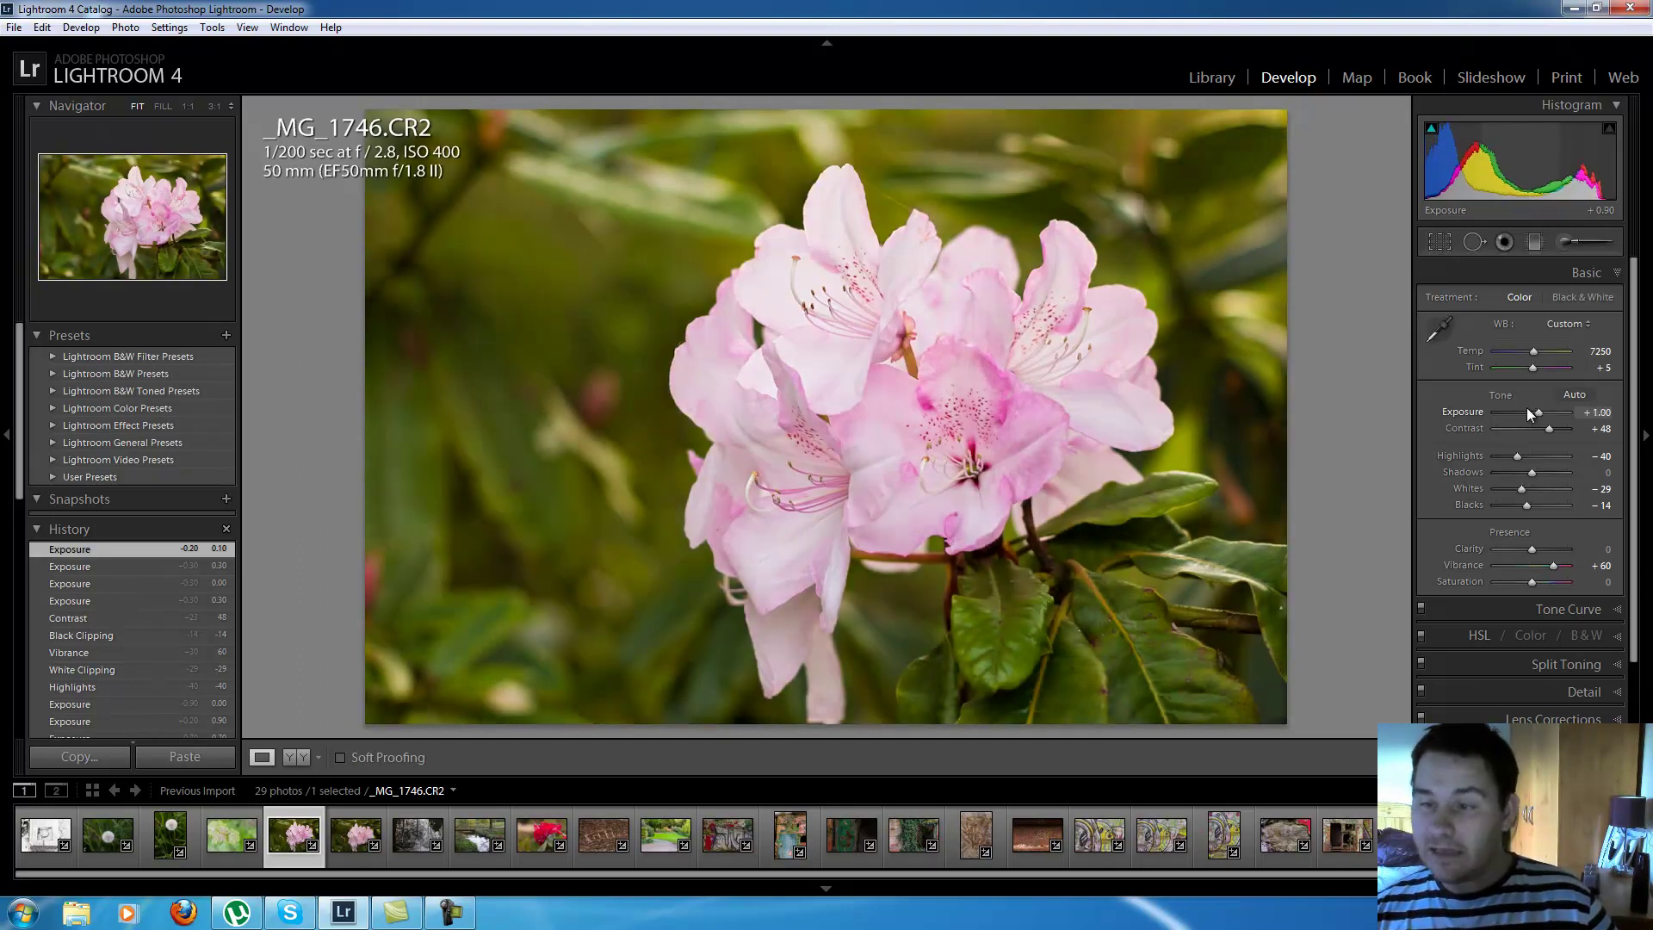
{"action": "scroll", "coordinate": [1530, 414], "scroll_direction": "down", "scroll_amount": 5}
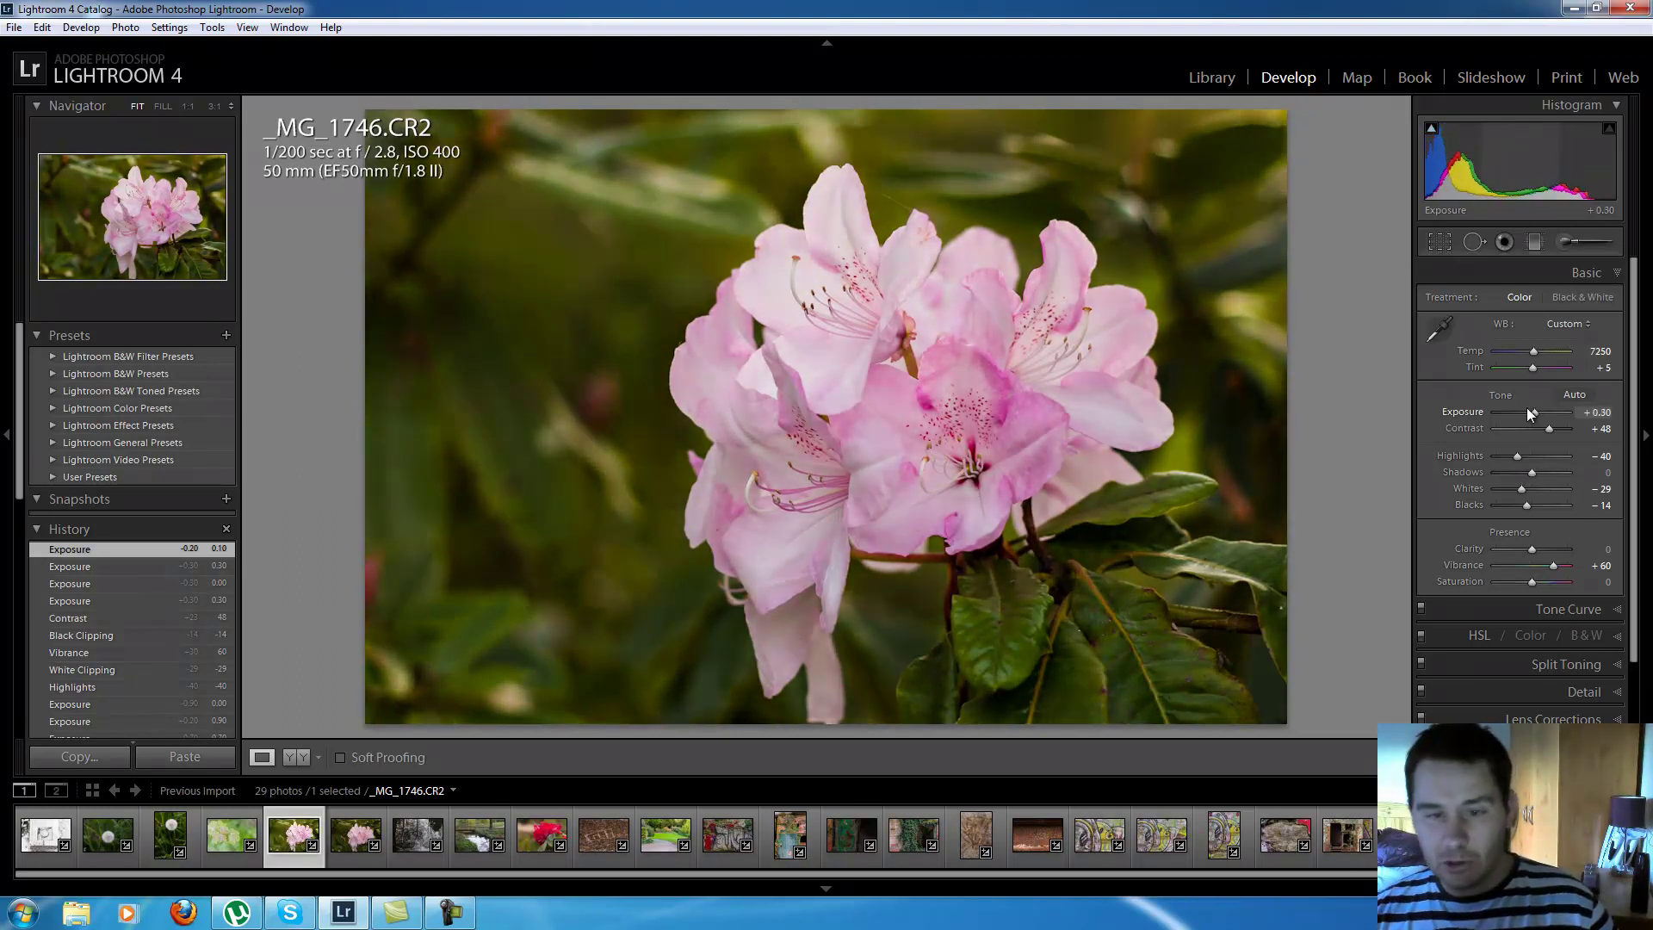
{"action": "scroll", "coordinate": [1530, 414], "scroll_direction": "up", "scroll_amount": 2}
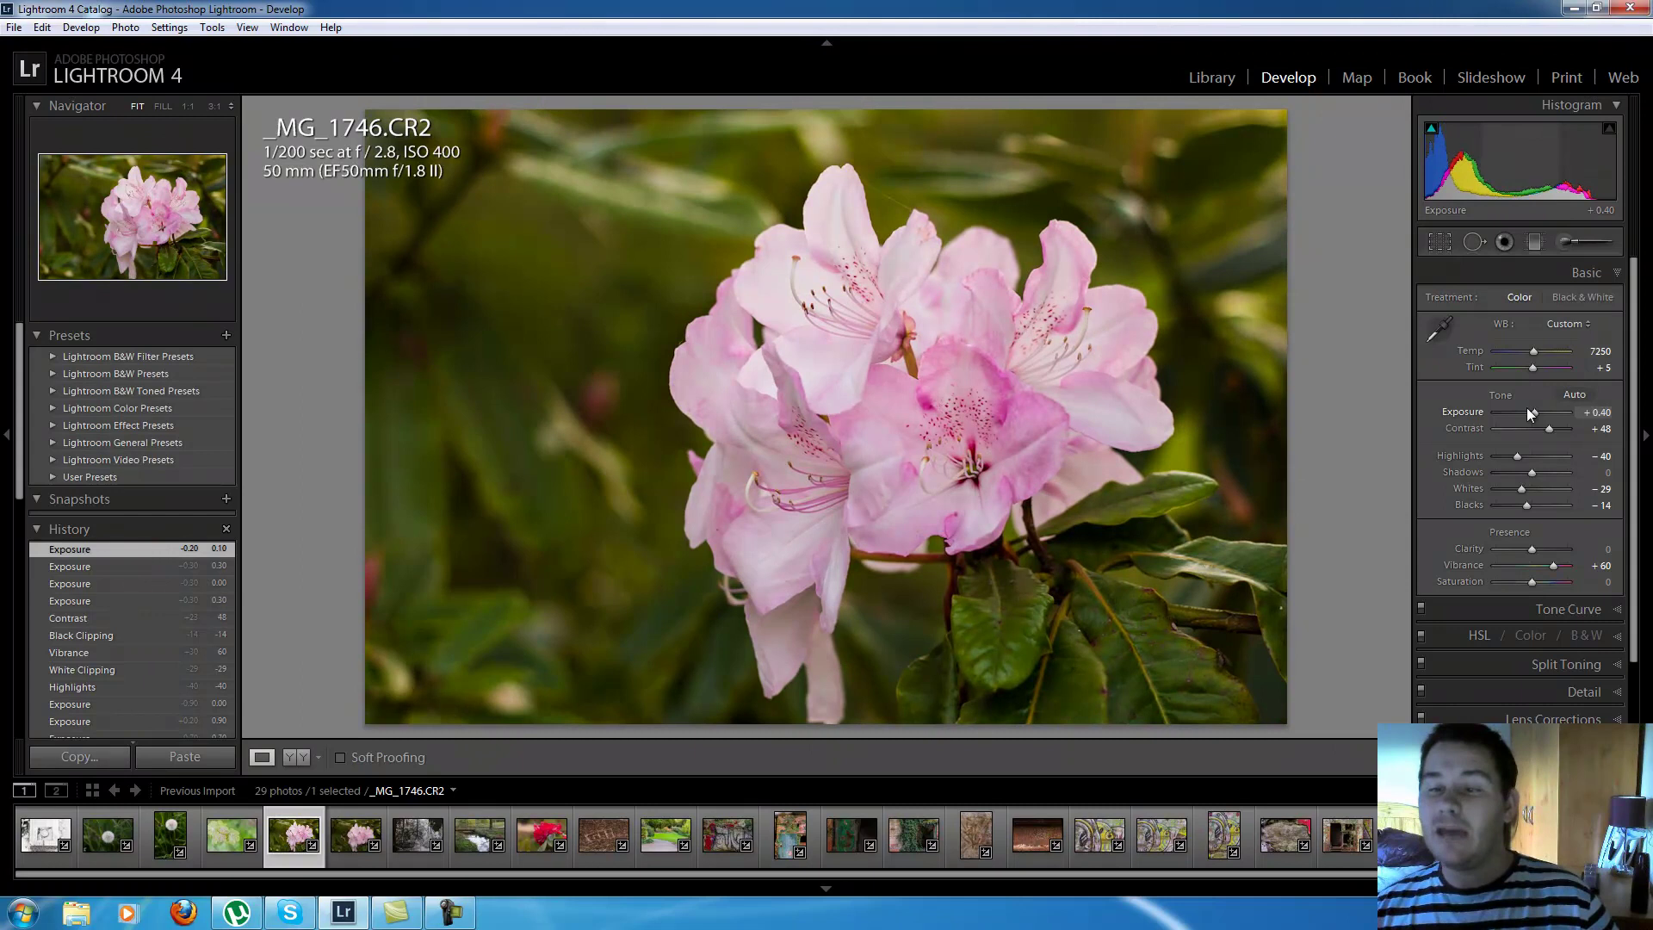
{"action": "scroll", "coordinate": [1530, 414], "scroll_direction": "down", "scroll_amount": 6}
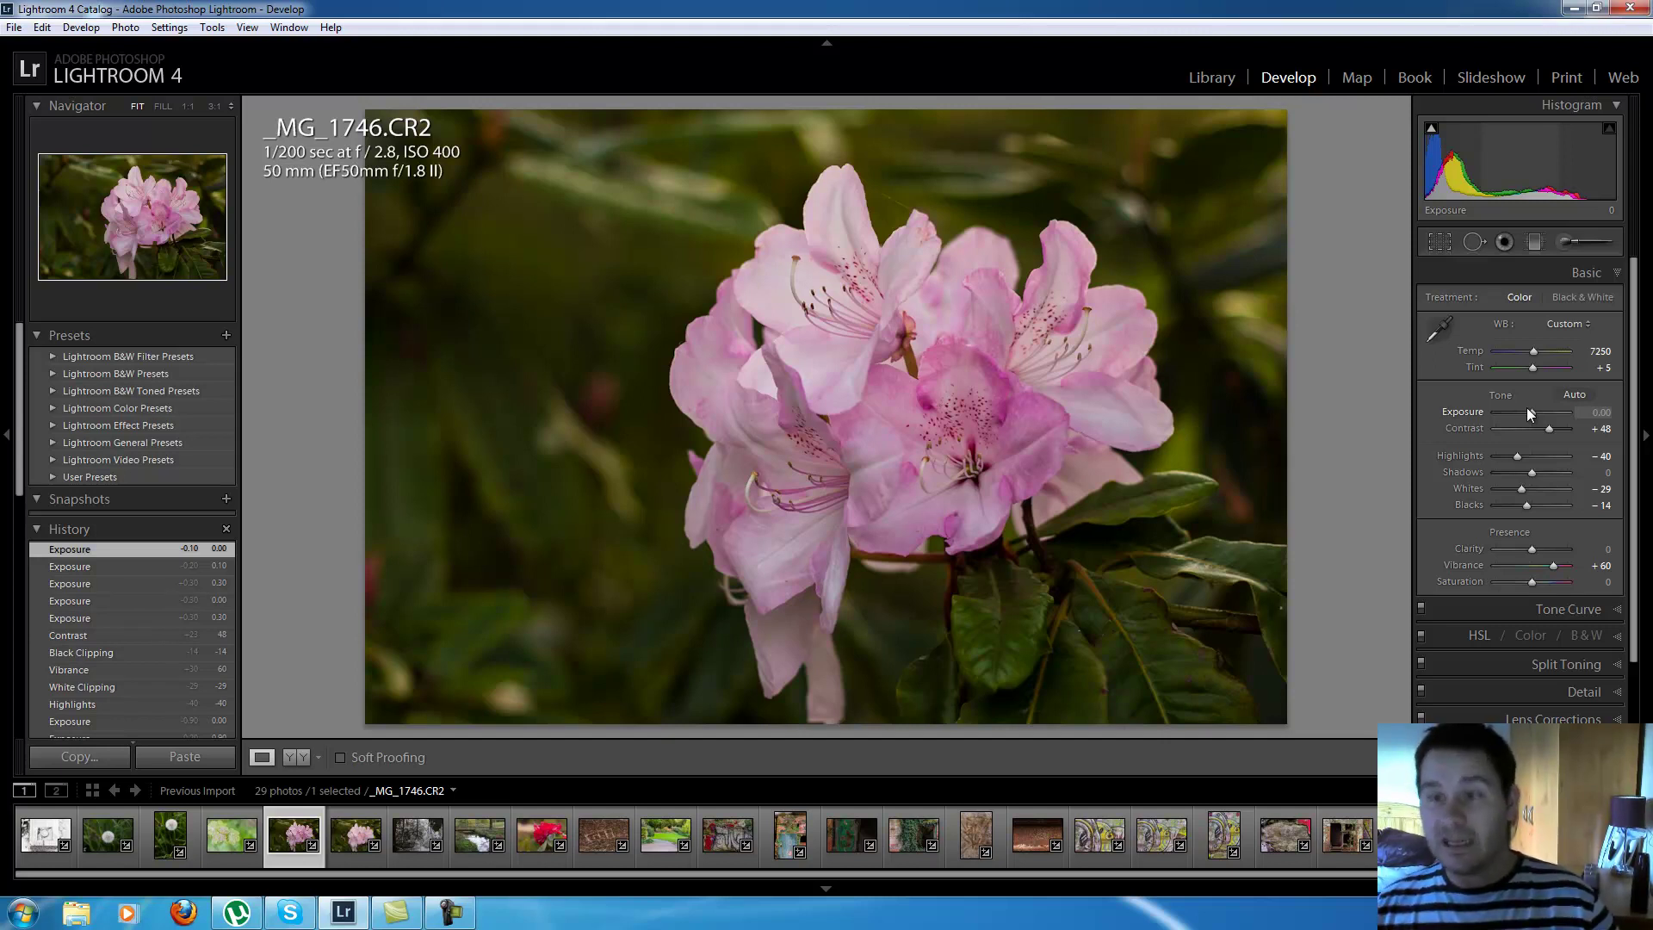
- Raise the rhododendron's exposure to +1.40 and reset Highlights and Whites to zero
{"action": "key", "text": "Up"}
{"action": "key", "text": "Up"}
{"action": "key", "text": "Up"}
{"action": "key", "text": "Up"}
{"action": "key", "text": "Up"}
{"action": "key", "text": "Up"}
{"action": "key", "text": "Up"}
{"action": "key", "text": "Up"}
{"action": "key", "text": "Up"}
{"action": "key", "text": "Up"}
{"action": "key", "text": "Up"}
{"action": "key", "text": "Up"}
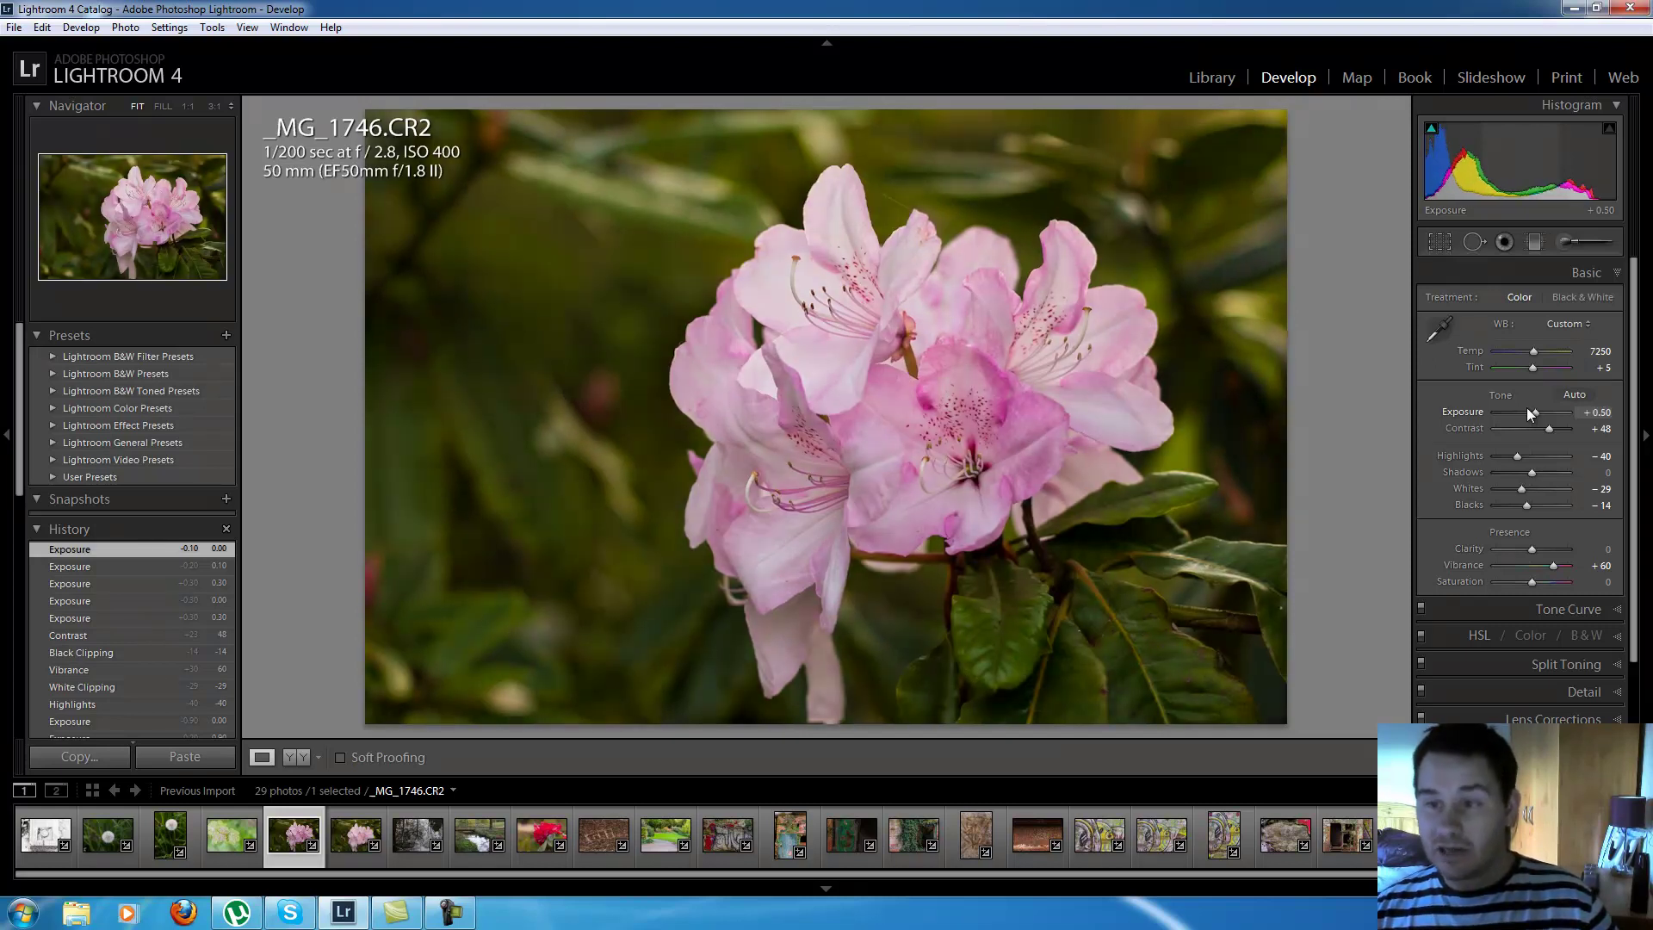
{"action": "key", "text": "Up"}
{"action": "key", "text": "Up"}
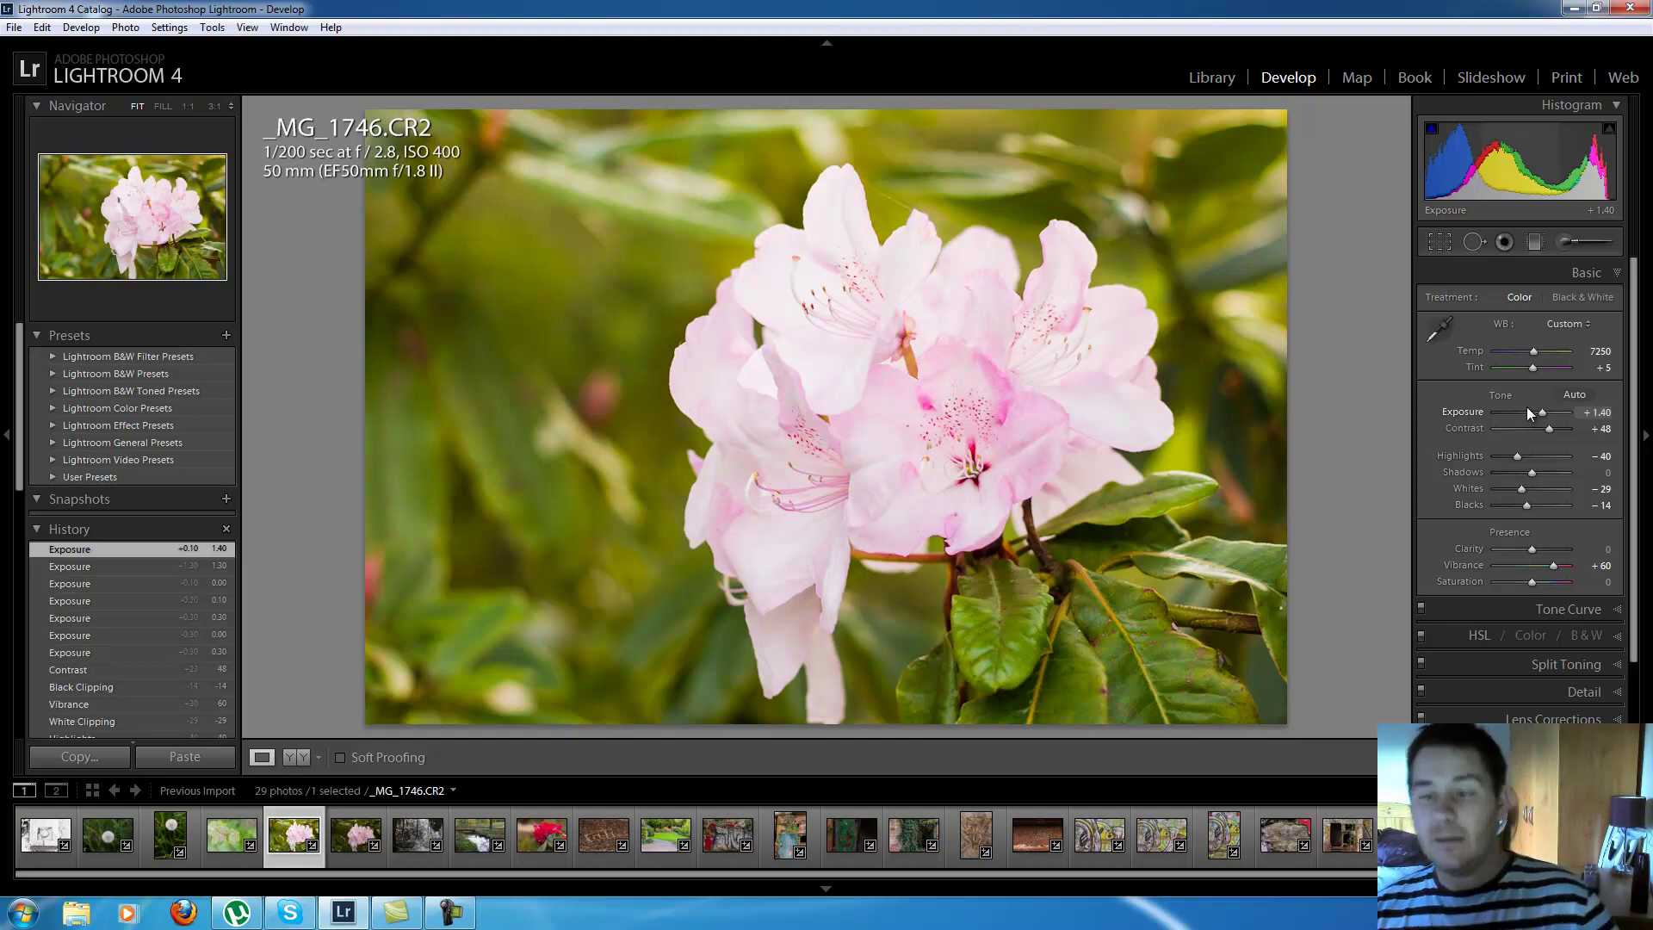
{"action": "double_click", "coordinate": [1519, 456]}
{"action": "double_click", "coordinate": [1527, 492]}
- Reset exposure, then set it to +0.80 with Whites at -74 and Blacks at -49
{"action": "left_click_drag", "start_coordinate": [1541, 414], "coordinate": [1534, 417]}
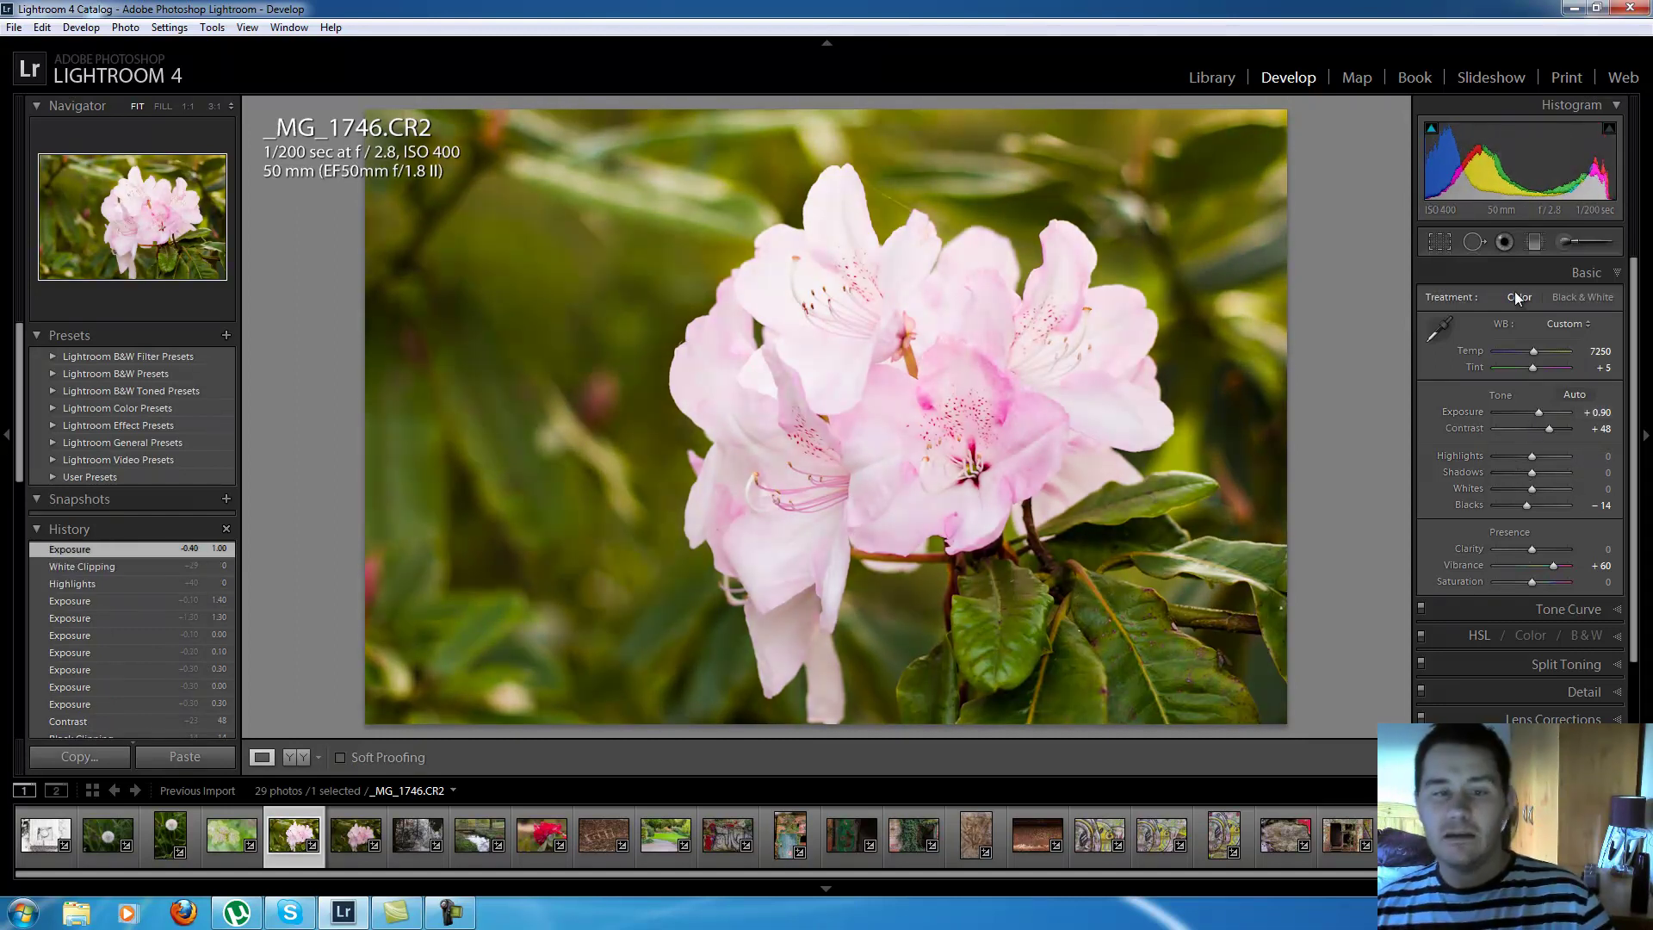
{"action": "double_click", "coordinate": [1540, 412]}
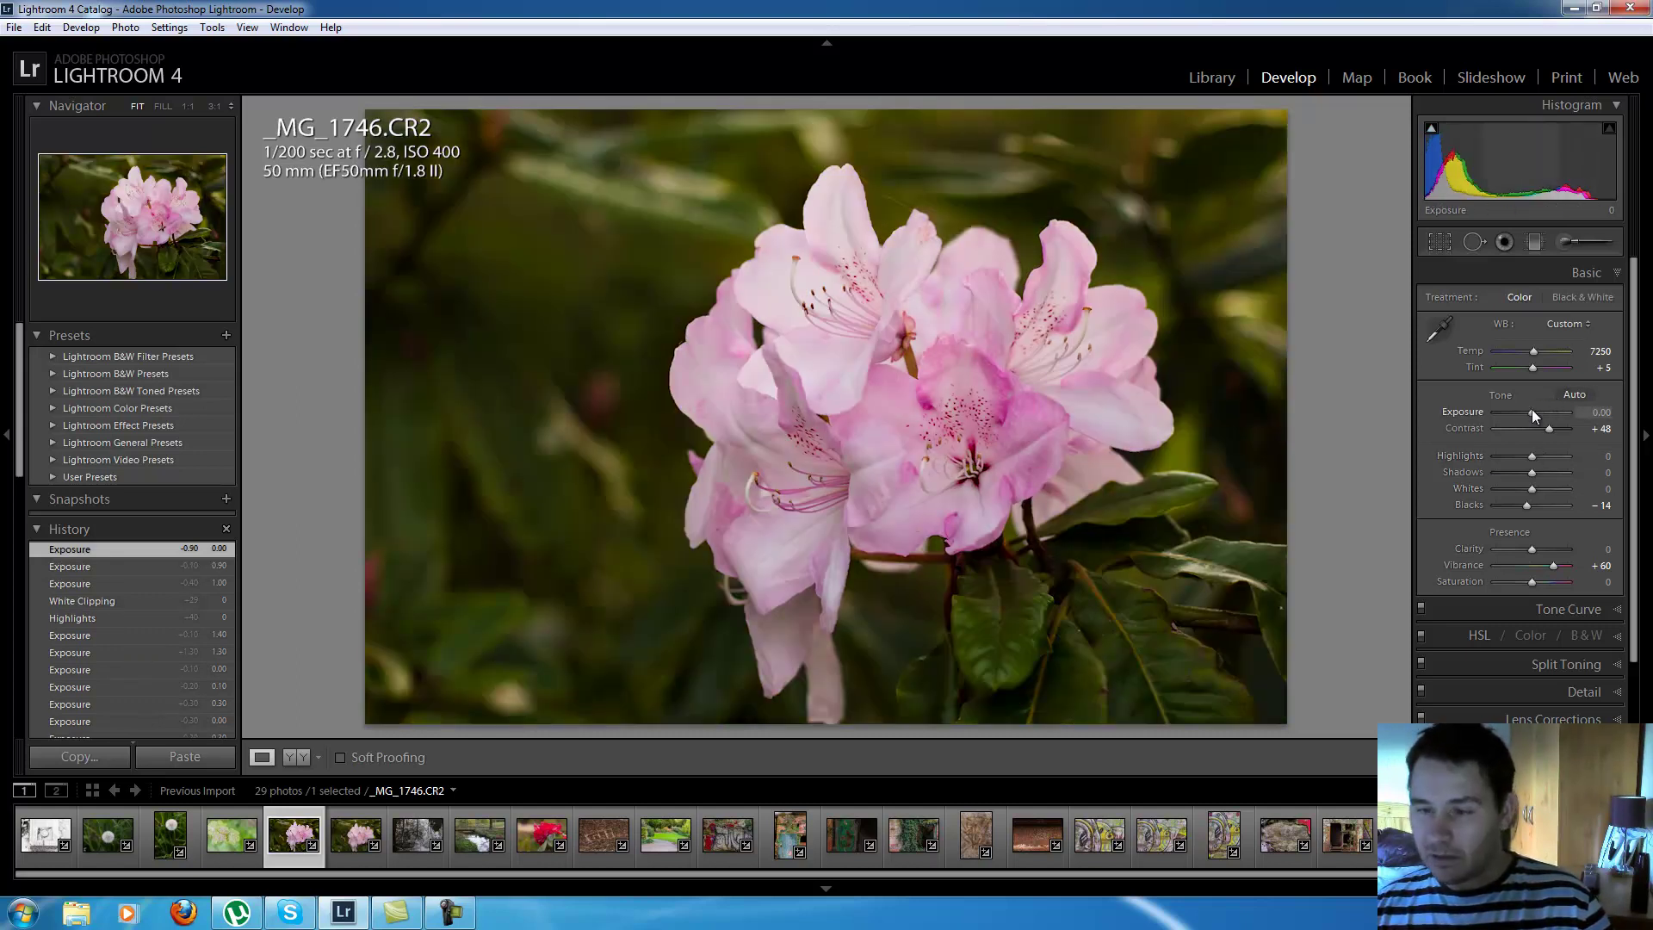
{"action": "left_click_drag", "start_coordinate": [1532, 412], "coordinate": [1506, 489]}
{"action": "left_click_drag", "start_coordinate": [1539, 413], "coordinate": [1539, 417]}
{"action": "left_click_drag", "start_coordinate": [1527, 506], "coordinate": [1514, 506]}
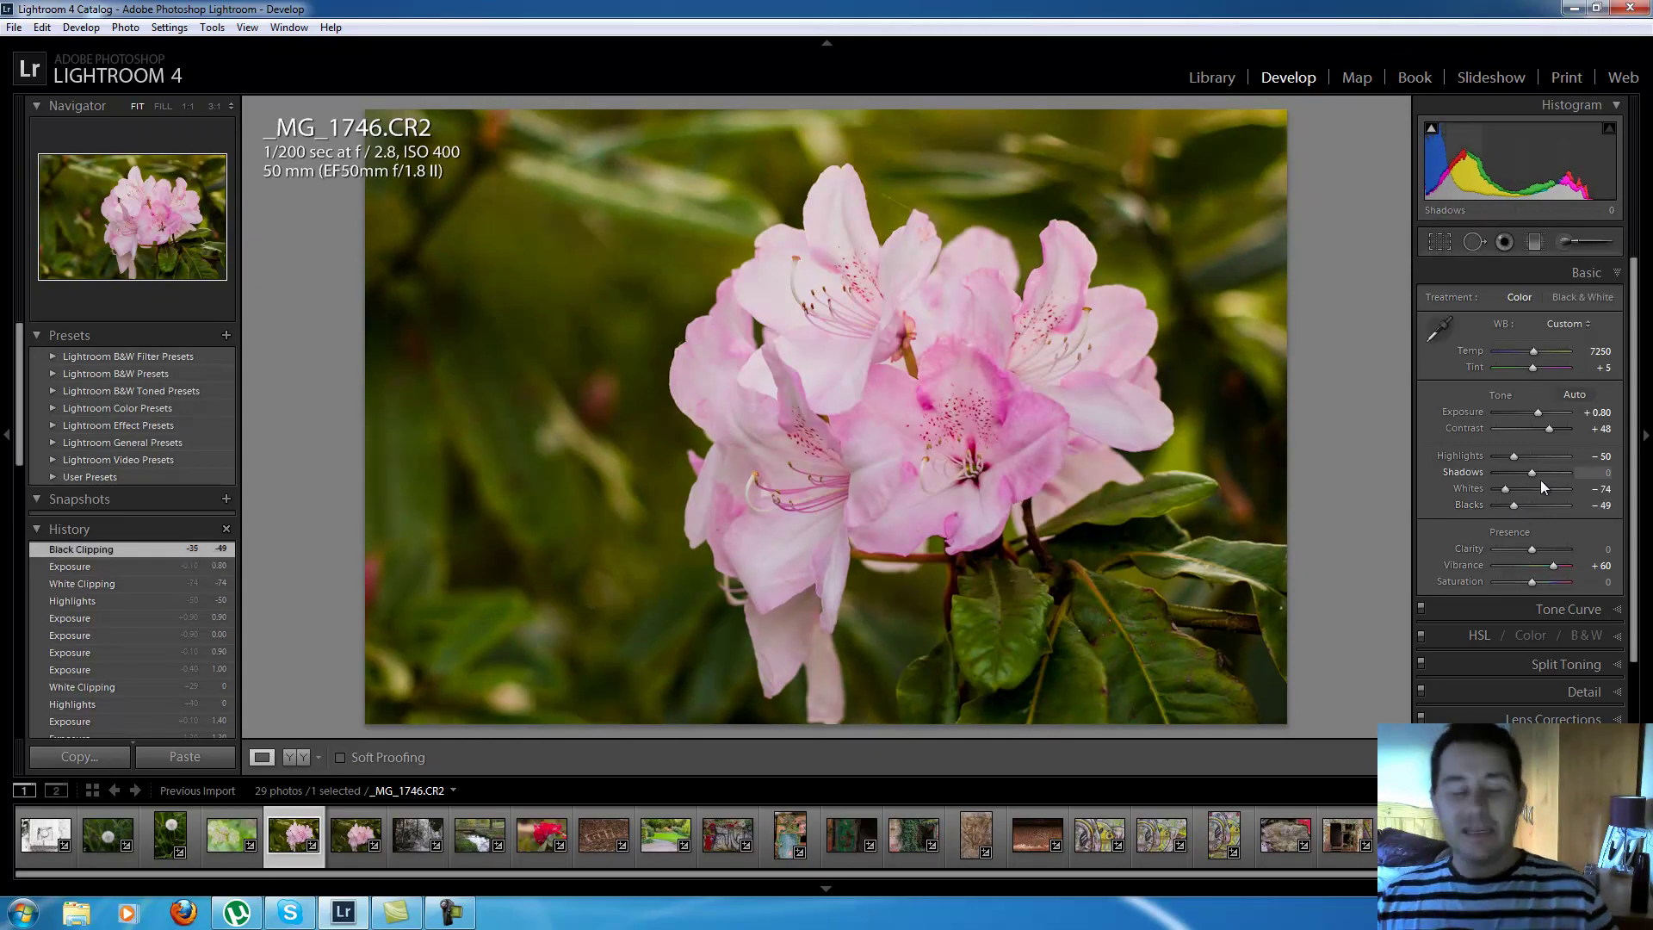
{"action": "key", "text": "Right"}
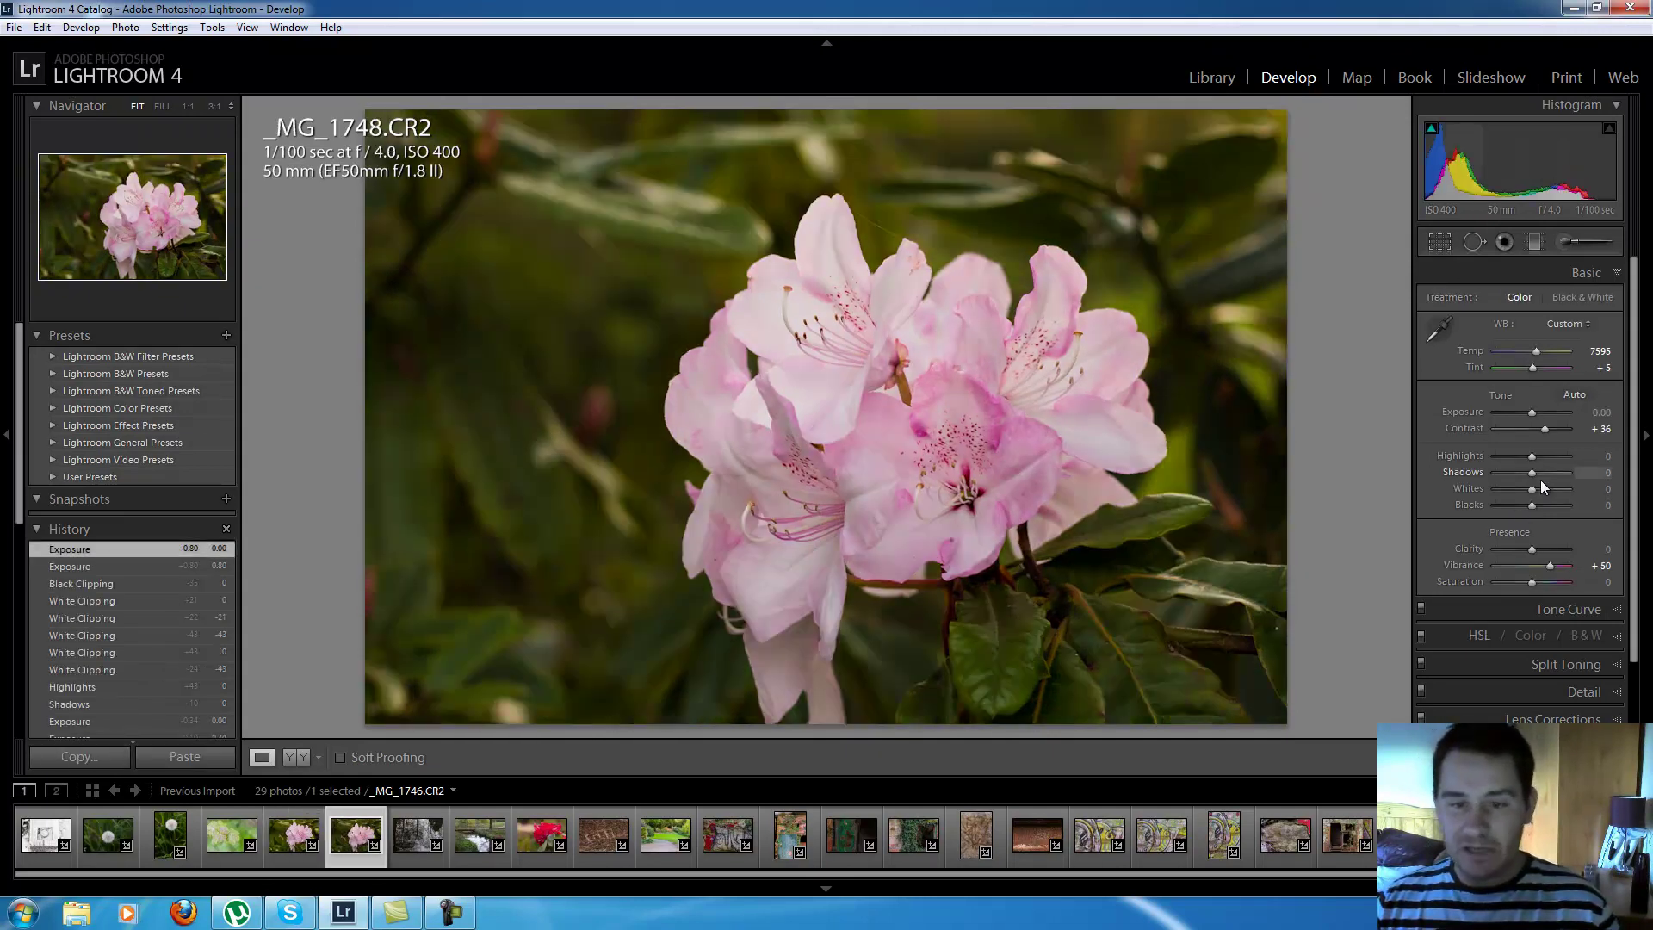
{"action": "key", "text": "Left"}
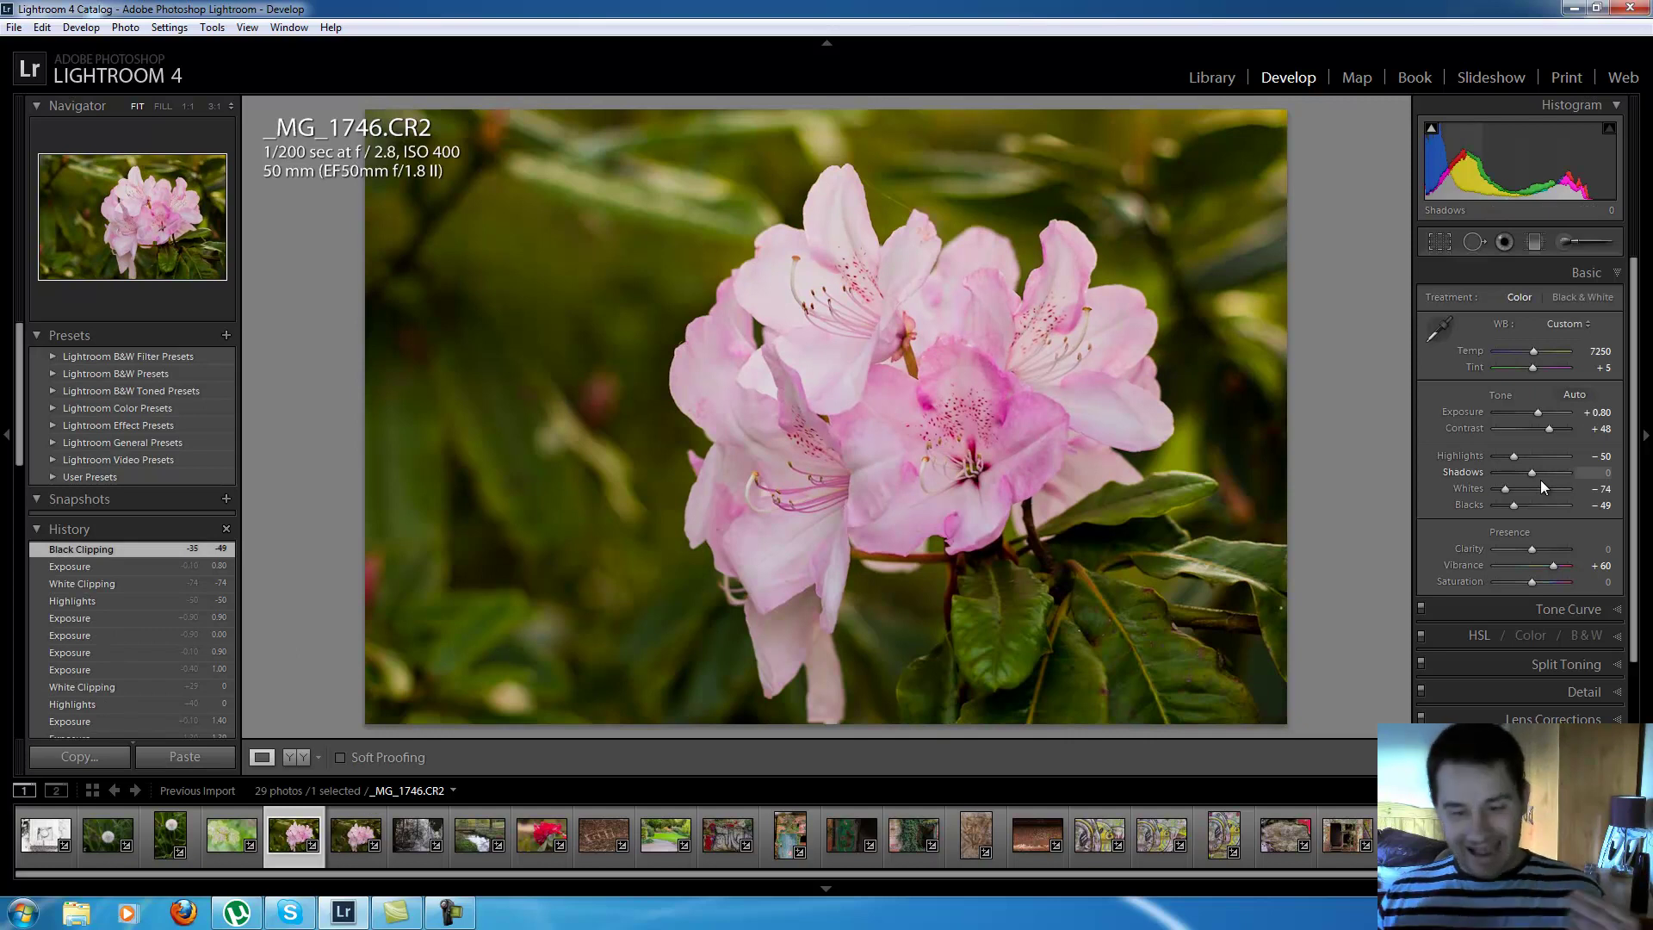